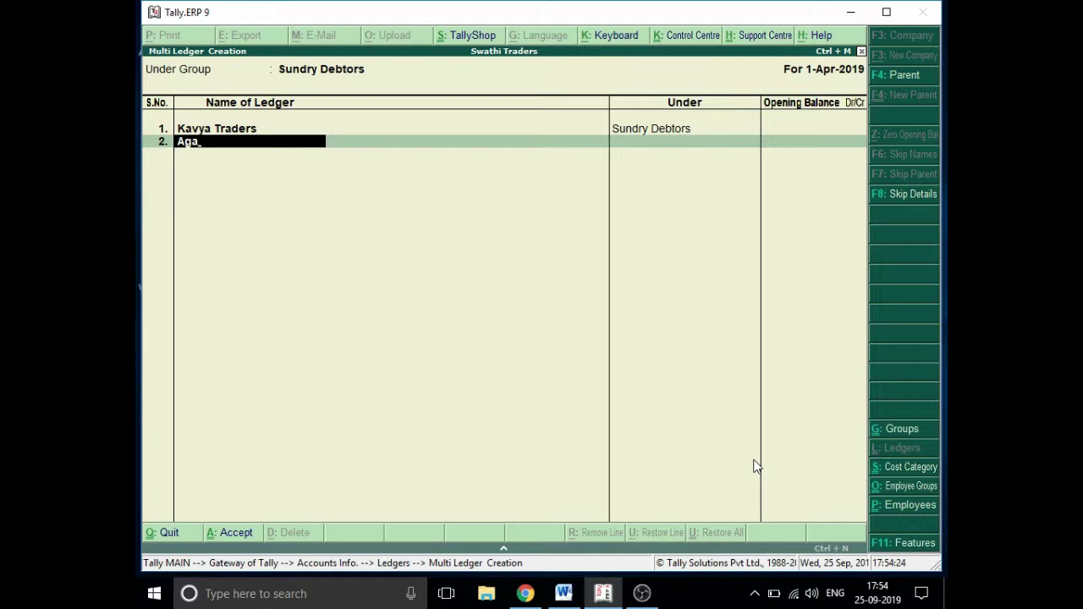
# - Add debtor ledgers Agarwal Enterprises, an individual customer and Deevena Traders, with blank opening balances
pyautogui.write('rwal Enterprises')
pyautogui.press('Return')
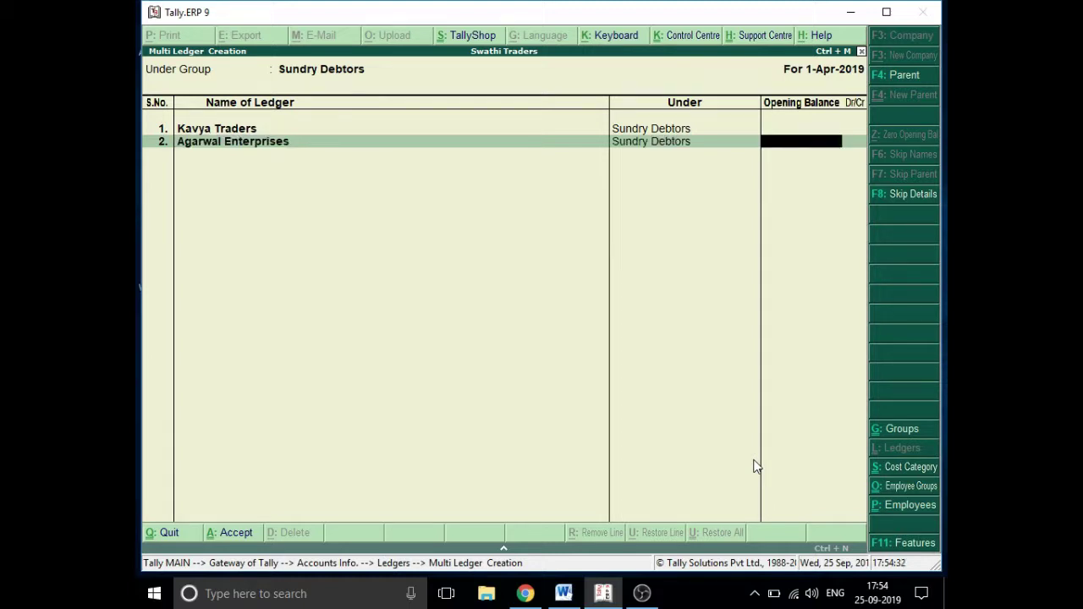
pyautogui.press('Return')
pyautogui.write('Ki')
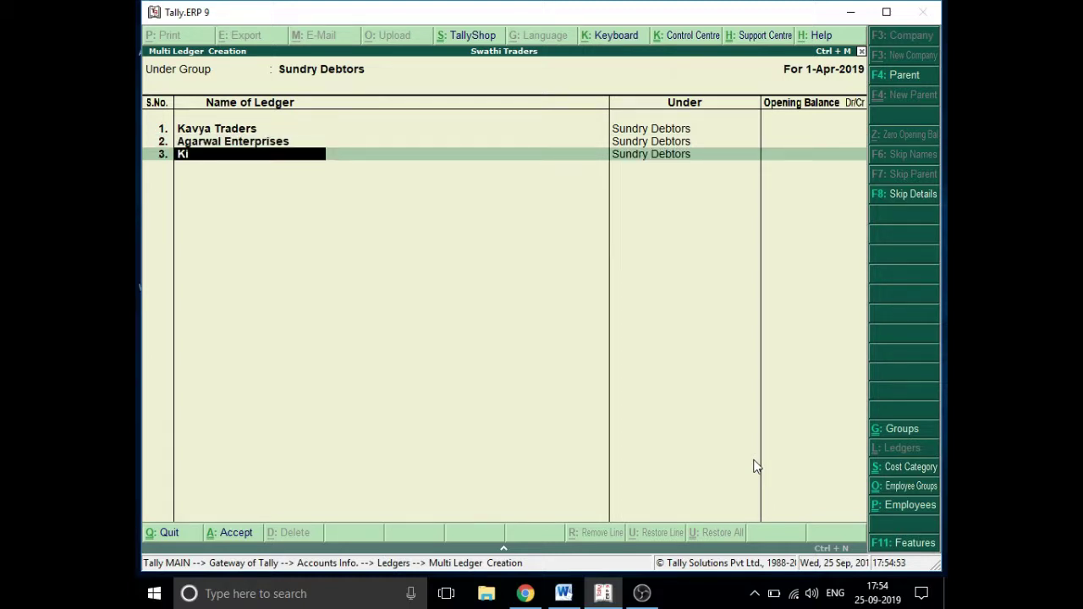
pyautogui.write('rthi')
pyautogui.press('Return')
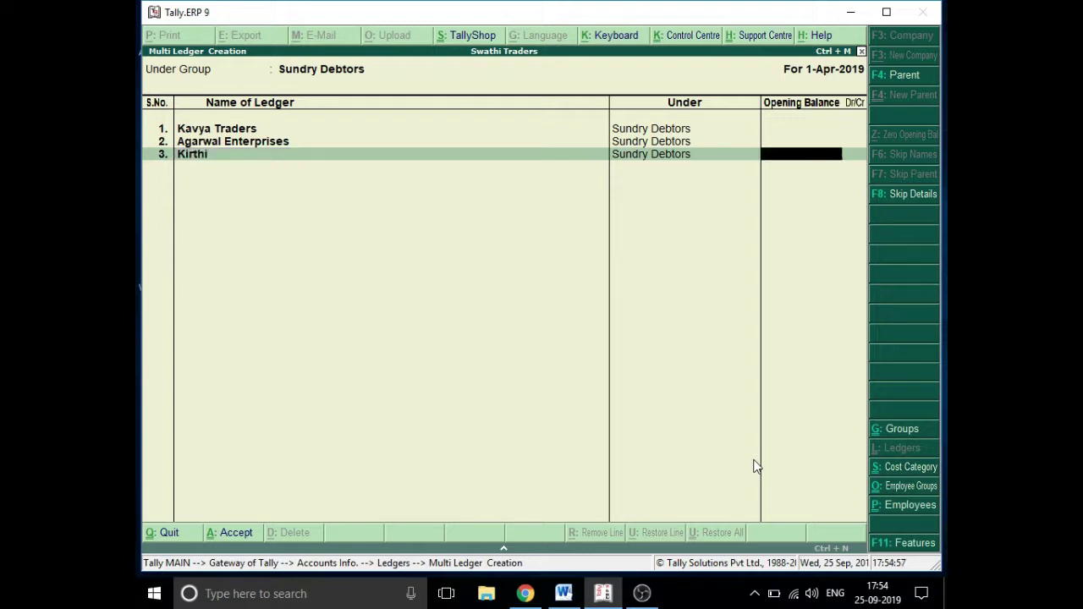
pyautogui.press('Return')
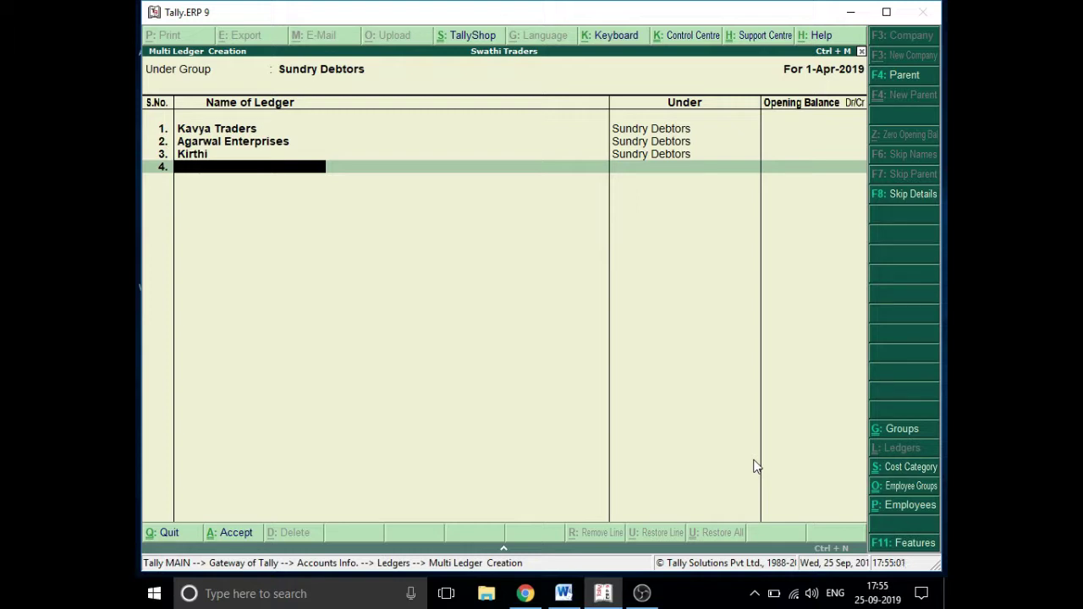
pyautogui.write('Deevena Traders')
pyautogui.press('Return')
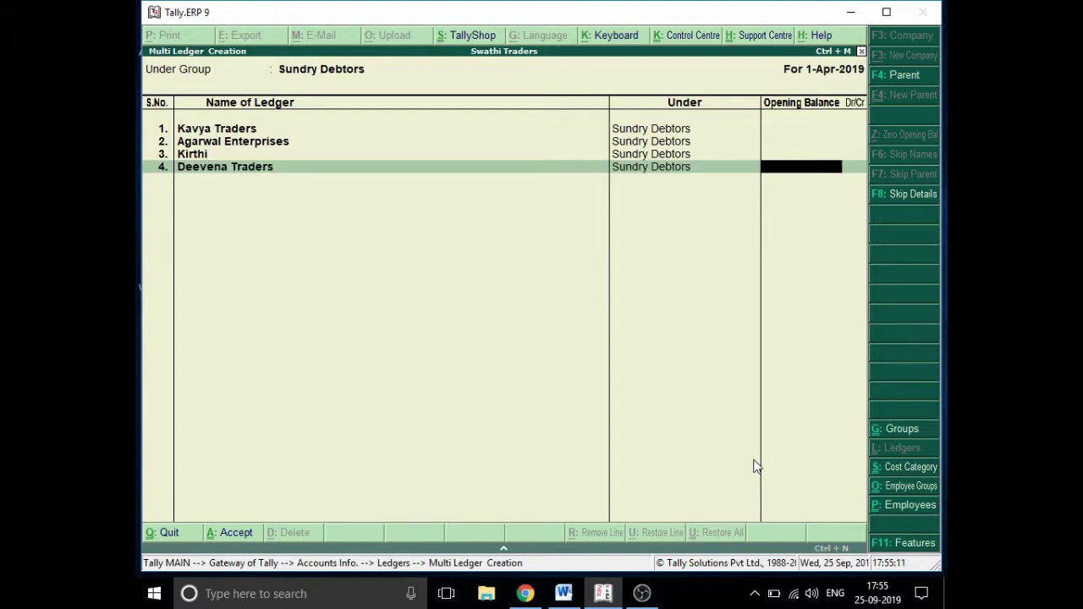
pyautogui.press('Return')
# - Add two more Sundry Debtors ledgers for individual customers, leaving their opening balances blank
pyautogui.write('Vi')
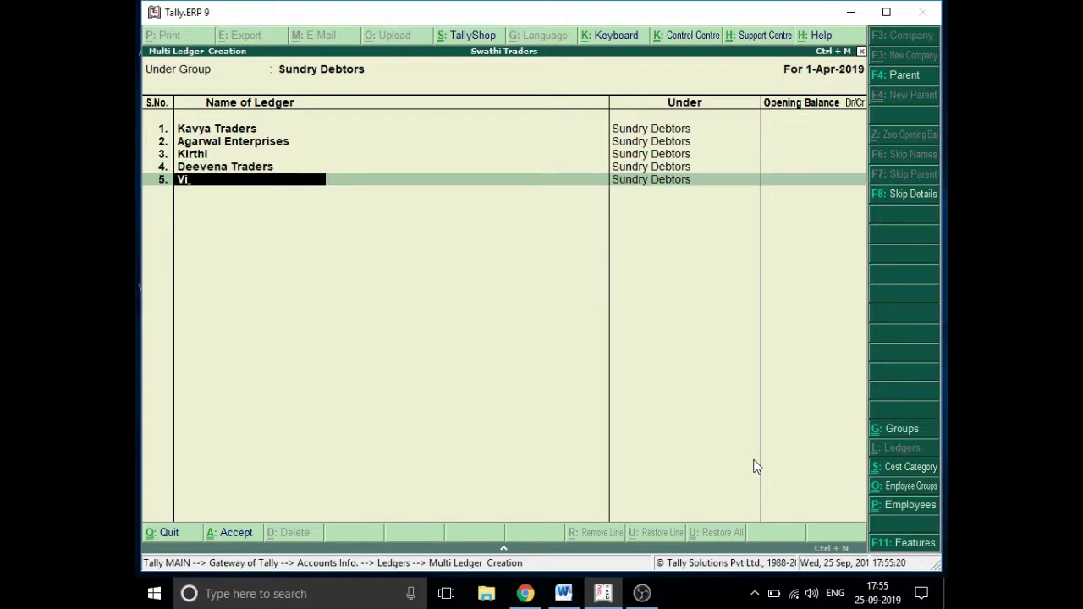
pyautogui.write('nay')
pyautogui.press('Return')
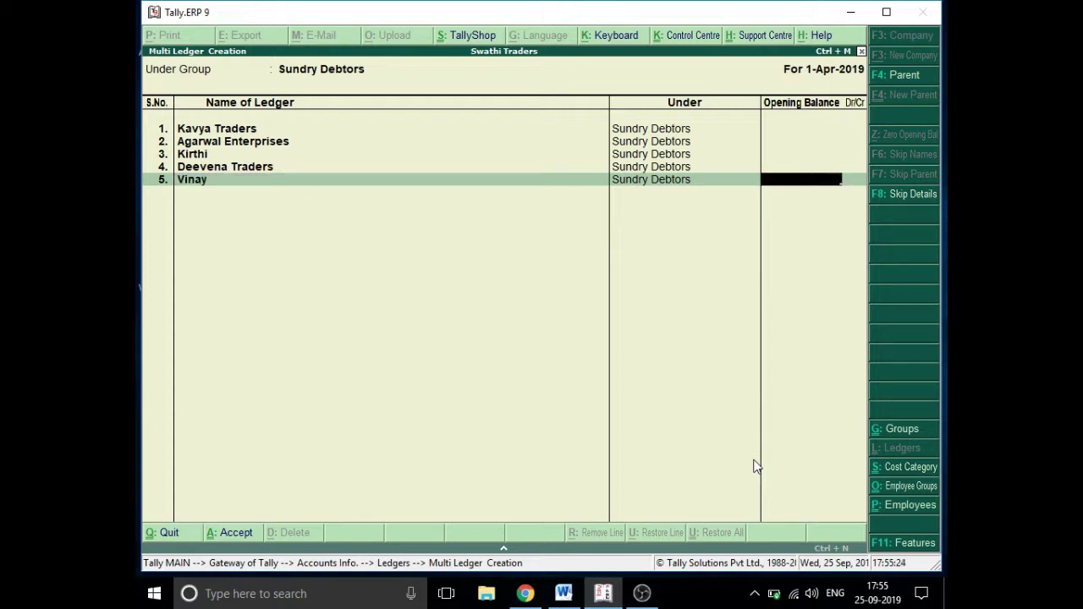
pyautogui.press('Return')
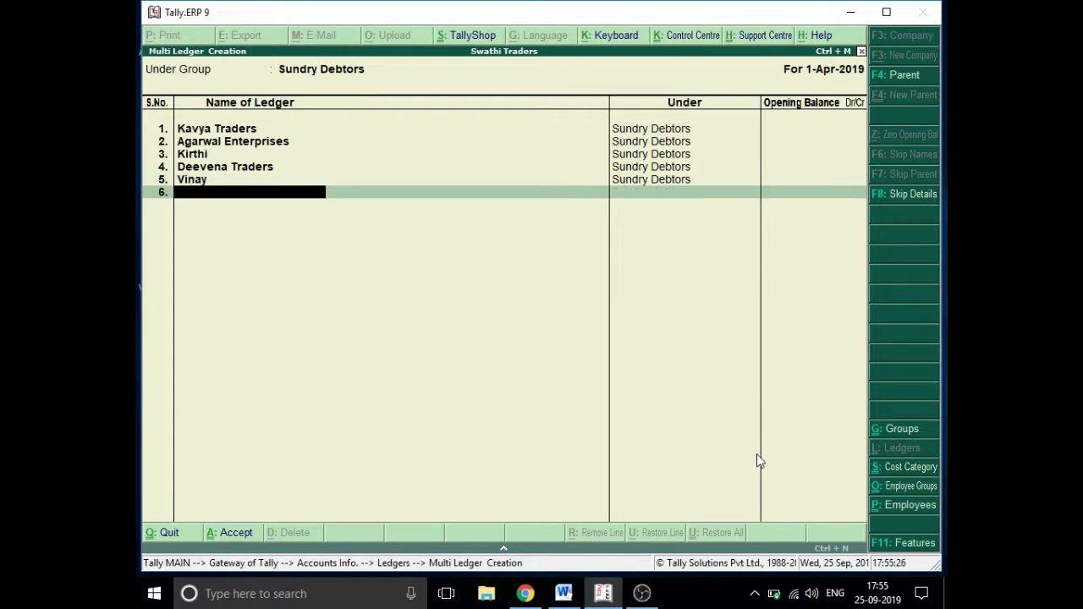
pyautogui.write('R')
pyautogui.press('BackSpace')
pyautogui.press('Return')
pyautogui.press('Return')
pyautogui.press('Return')
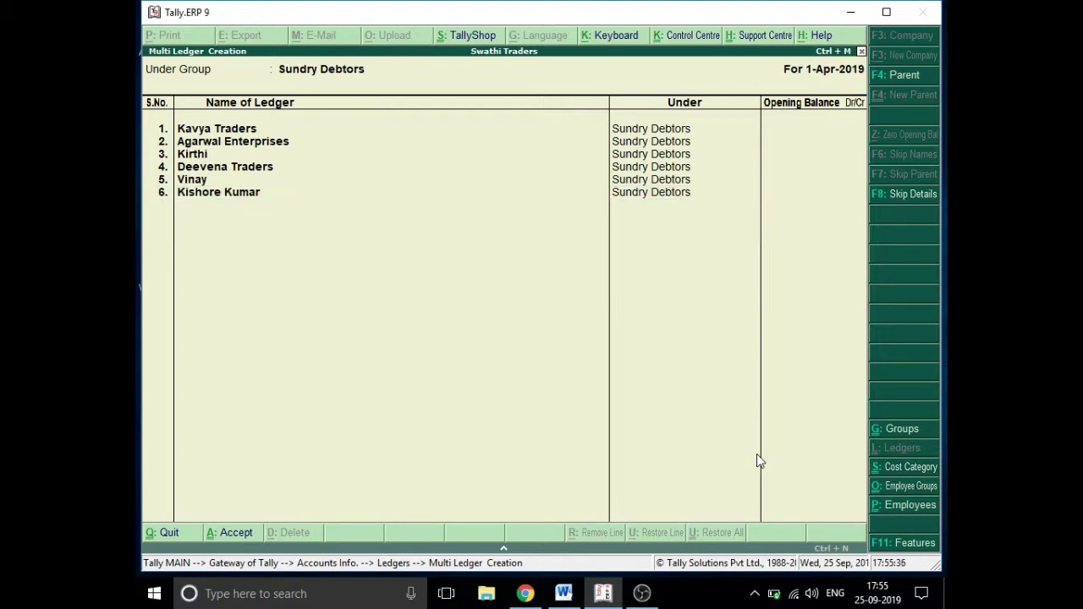
pyautogui.press('Return')
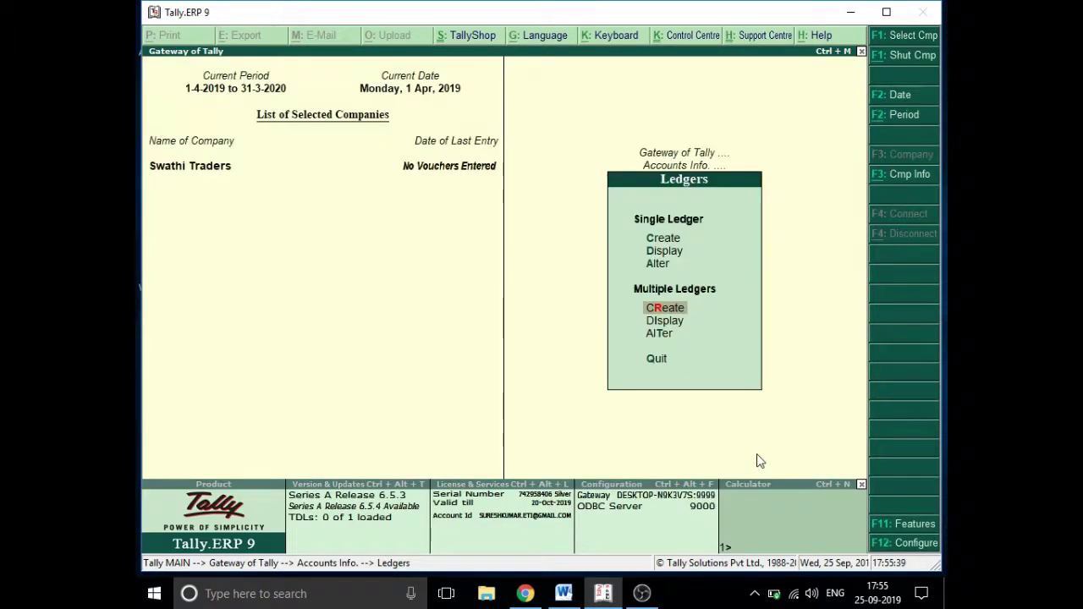
pyautogui.press('Down')
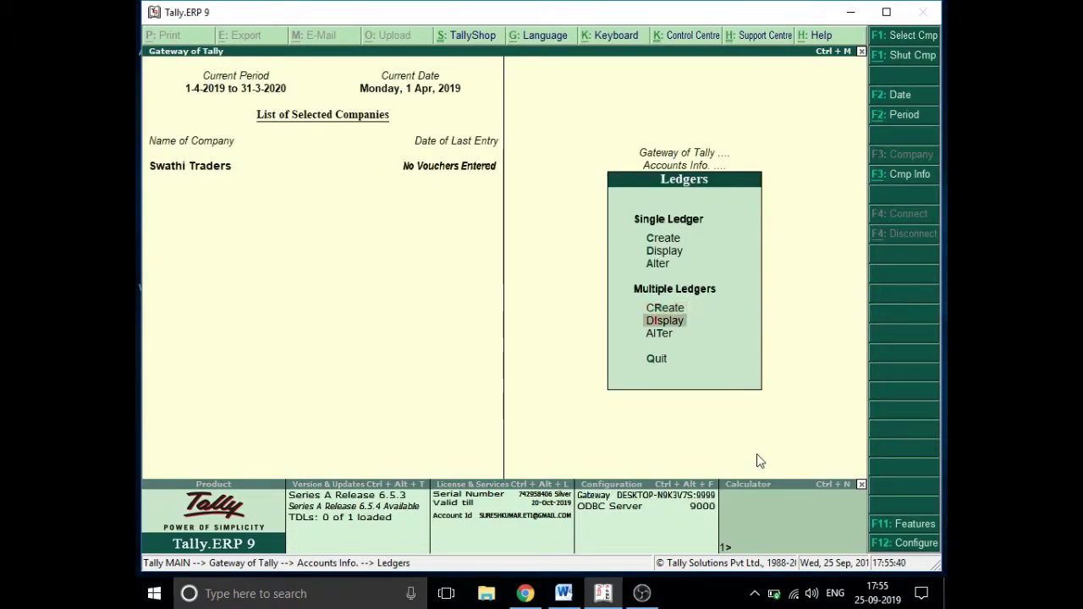
pyautogui.press('Return')
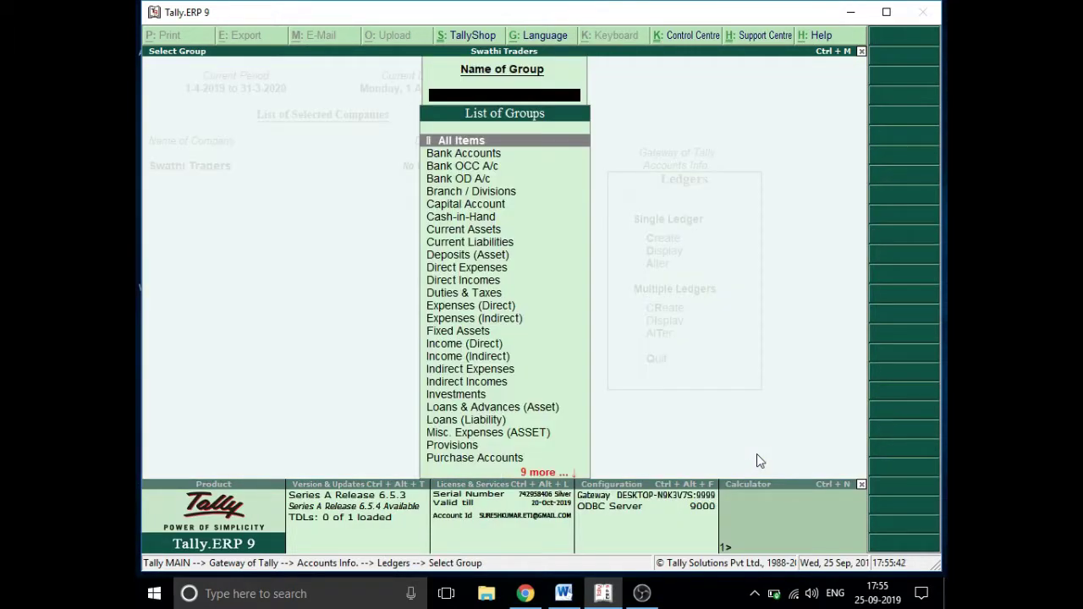
pyautogui.write('s')
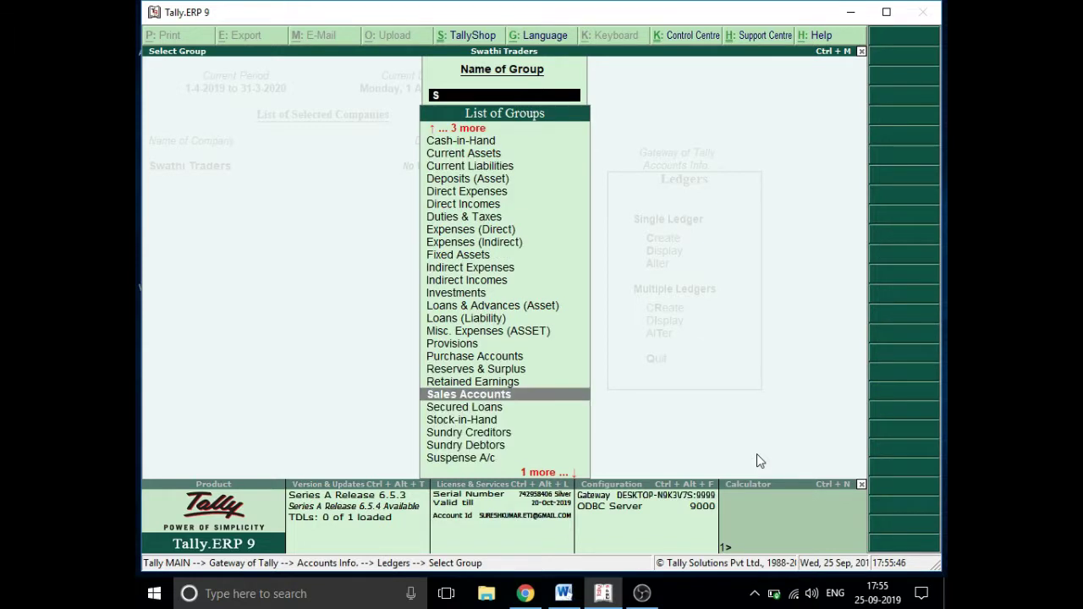
pyautogui.press('Down')
pyautogui.press('Down')
pyautogui.press('Down')
pyautogui.press('Down')
pyautogui.press('Return')
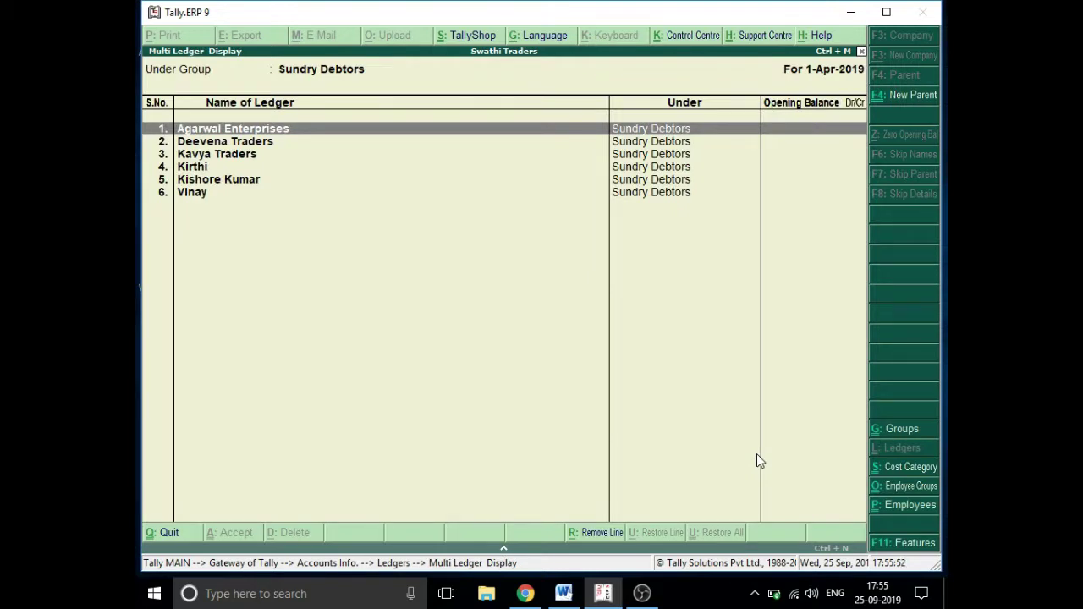
pyautogui.press('Down')
pyautogui.press('Down')
pyautogui.press('Down')
pyautogui.press('Down')
pyautogui.press('Down')
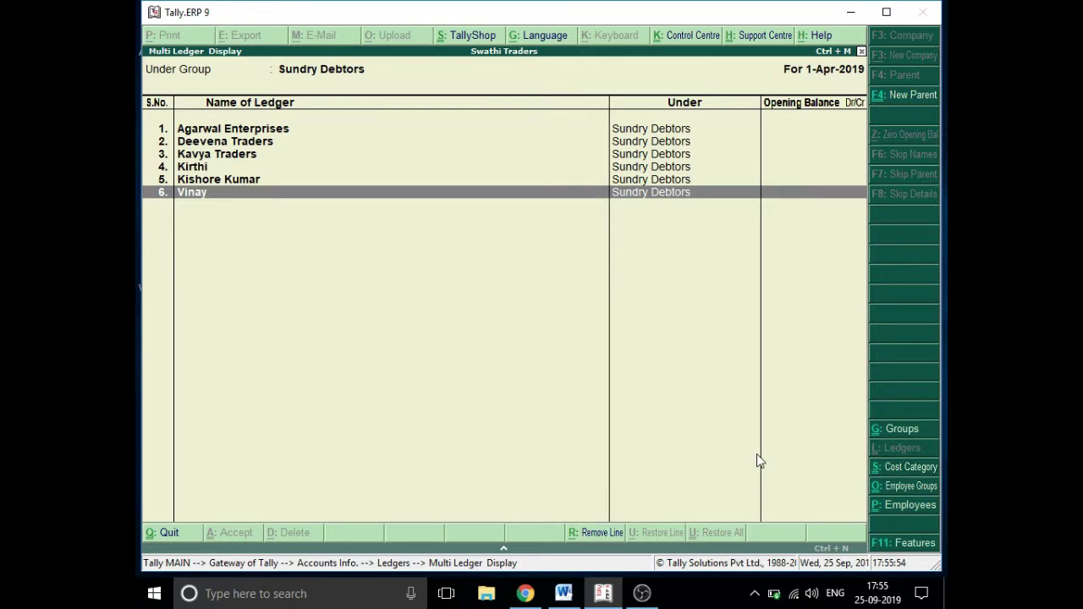
pyautogui.press('Escape')
pyautogui.press('Escape')
pyautogui.press('Escape')
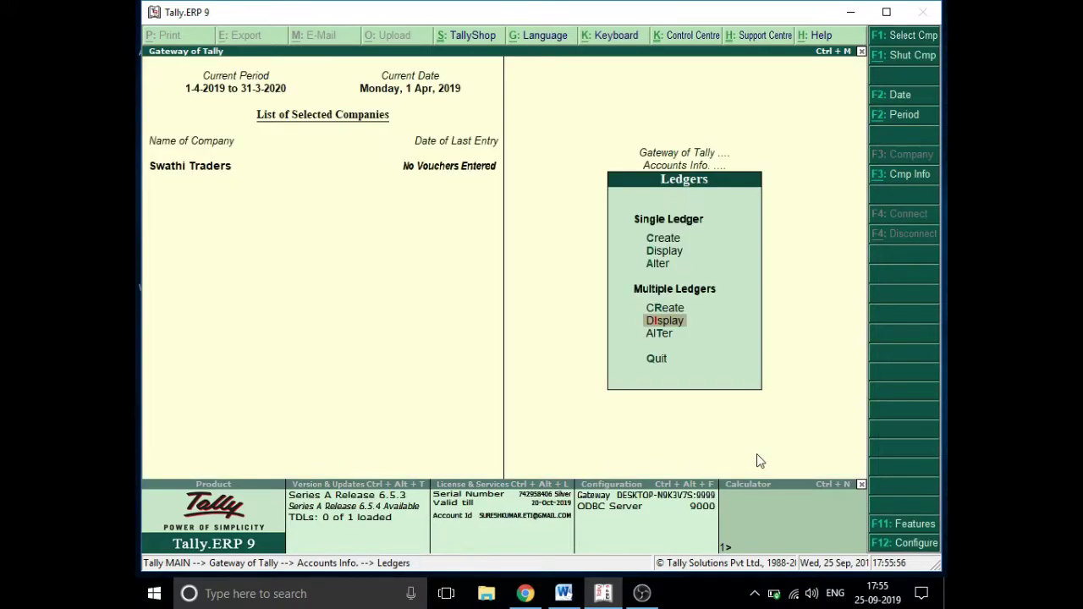
# - Open Multi Ledger Alteration for Sundry Debtors, then quit without changes to the Ledgers menu
pyautogui.press('t')
pyautogui.press('Return')
pyautogui.press('Down')
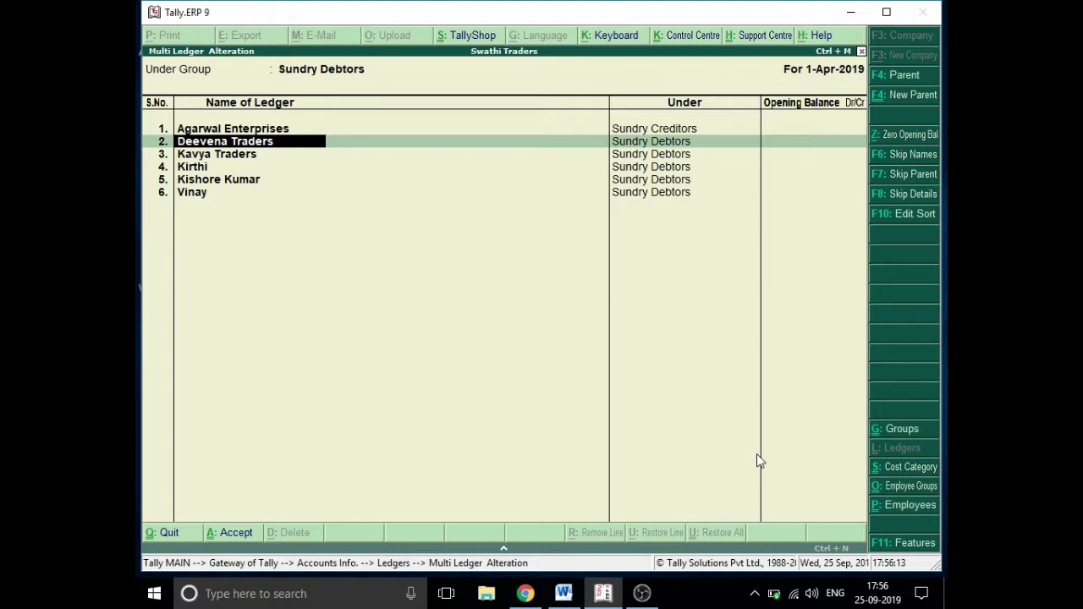
pyautogui.press('Escape')
pyautogui.press('Return')
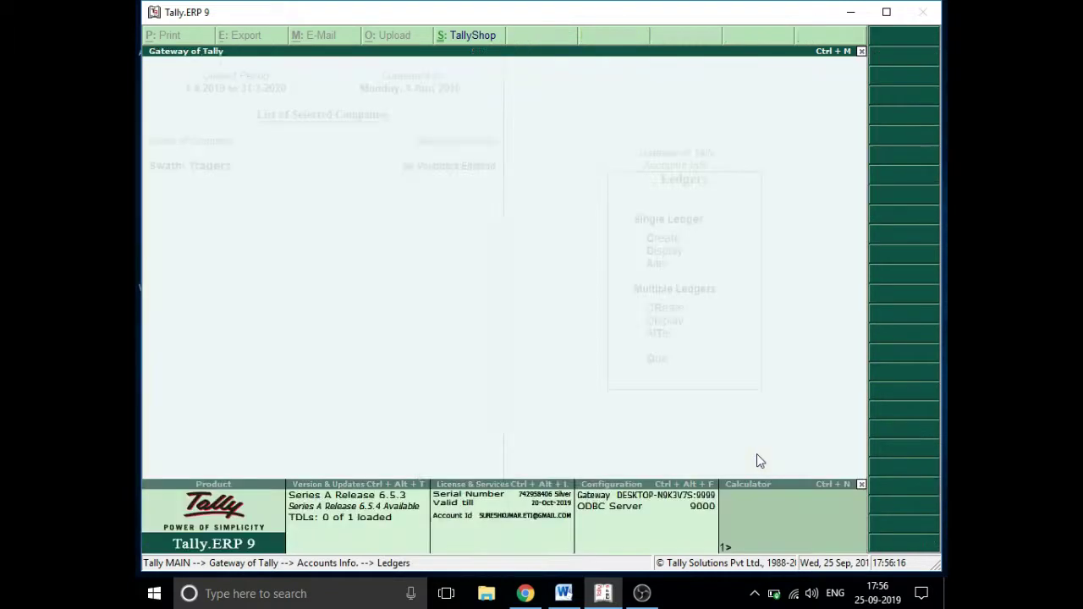
pyautogui.press('BackSpace')
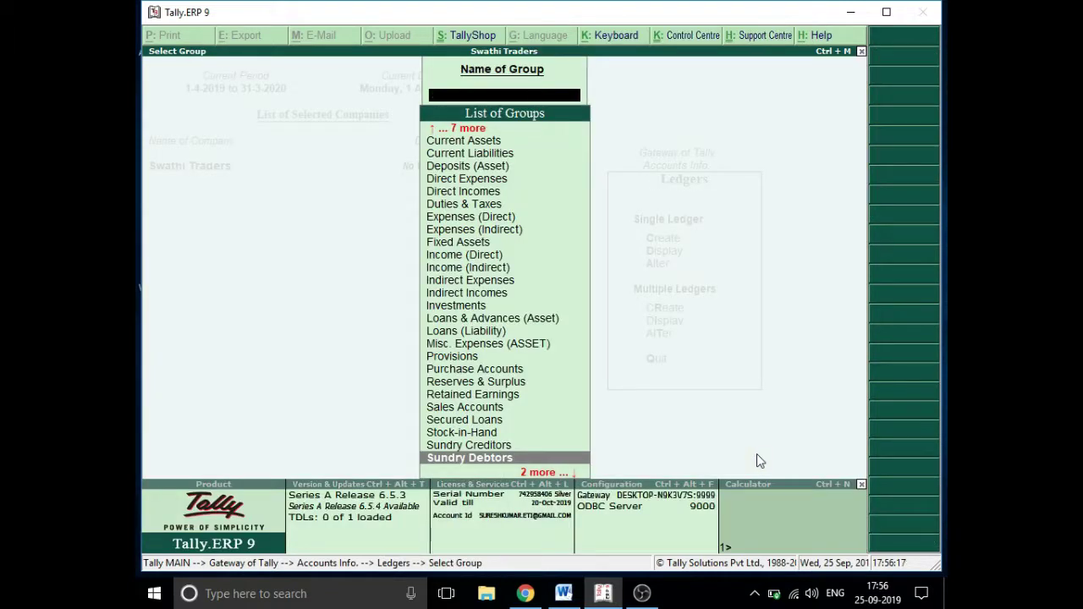
pyautogui.press('Escape')
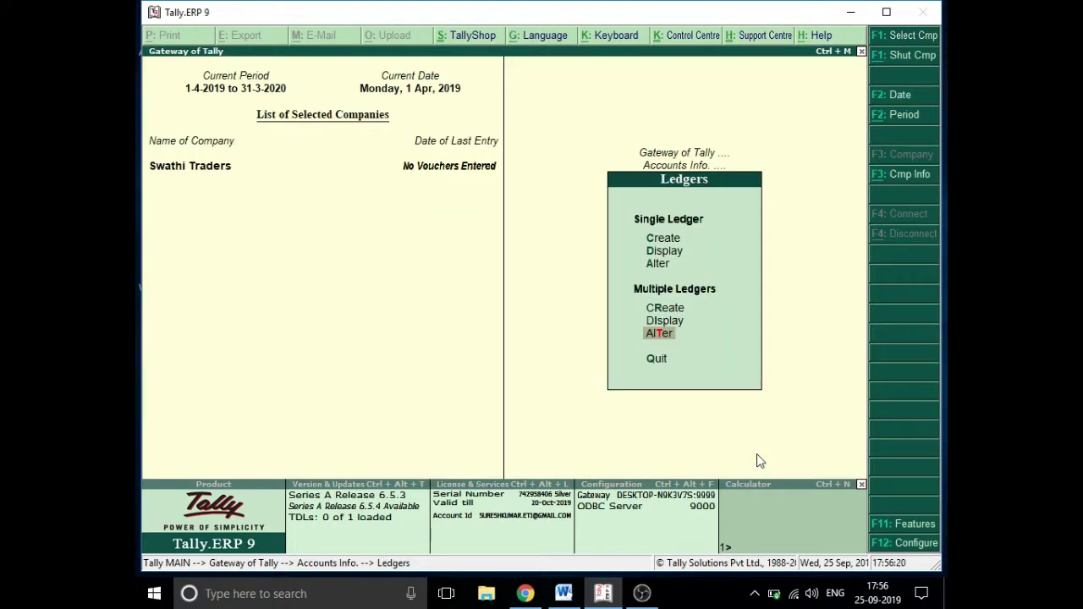
# - Open the Agarwal Traders ledger in single Ledger Alteration and leave it unchanged
pyautogui.press('Up')
pyautogui.press('Up')
pyautogui.press('Up')
pyautogui.press('Up')
pyautogui.press('Down')
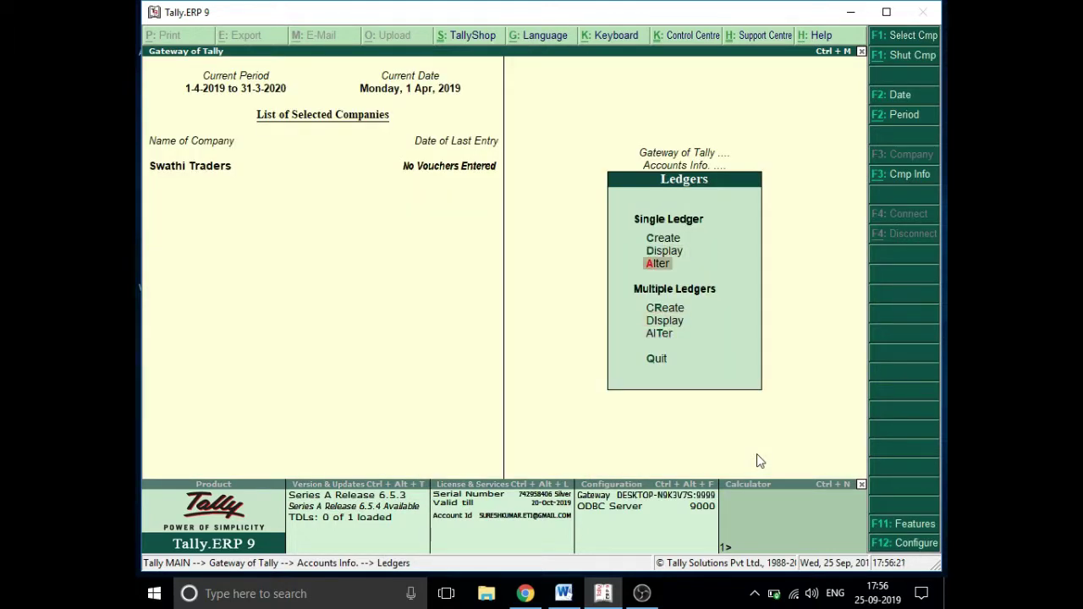
pyautogui.press('Return')
pyautogui.press('Down')
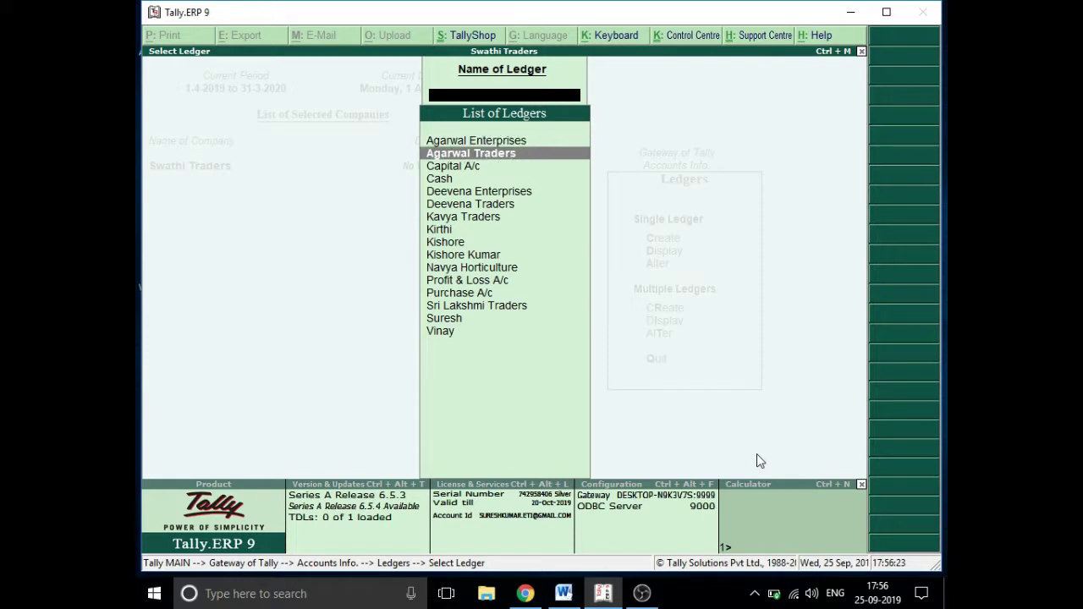
pyautogui.press('Return')
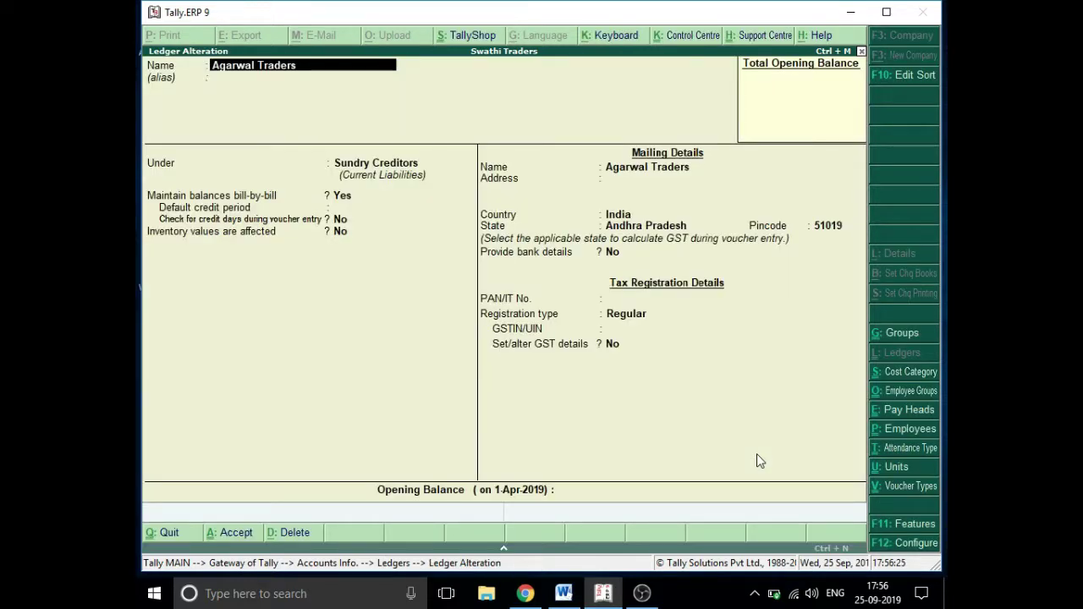
pyautogui.press('Return')
pyautogui.press('Return')
pyautogui.press('Return')
pyautogui.press('Return')
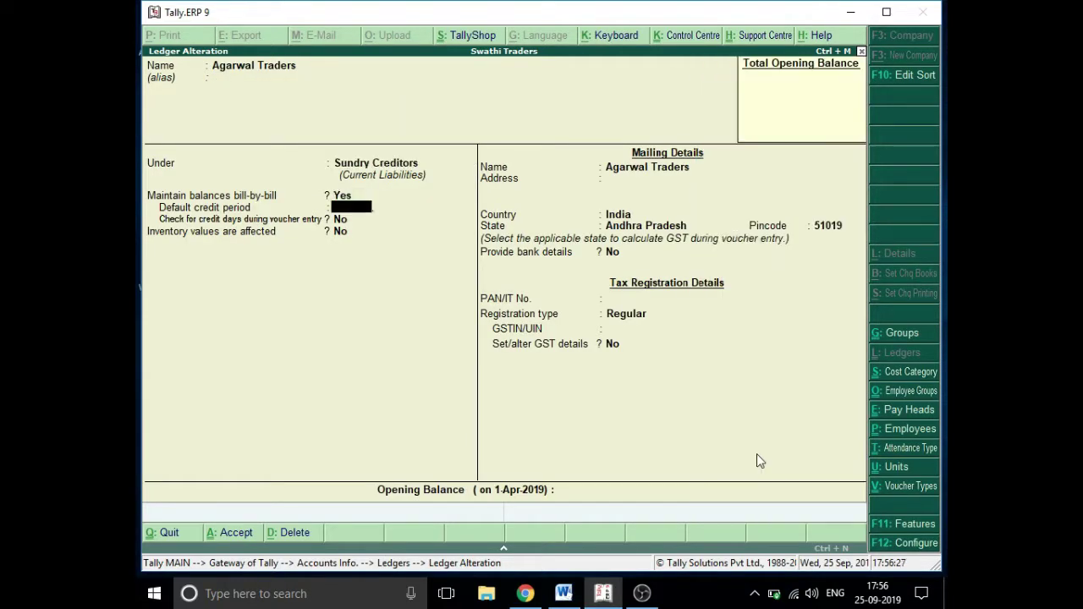
pyautogui.press('Escape')
pyautogui.press('Return')
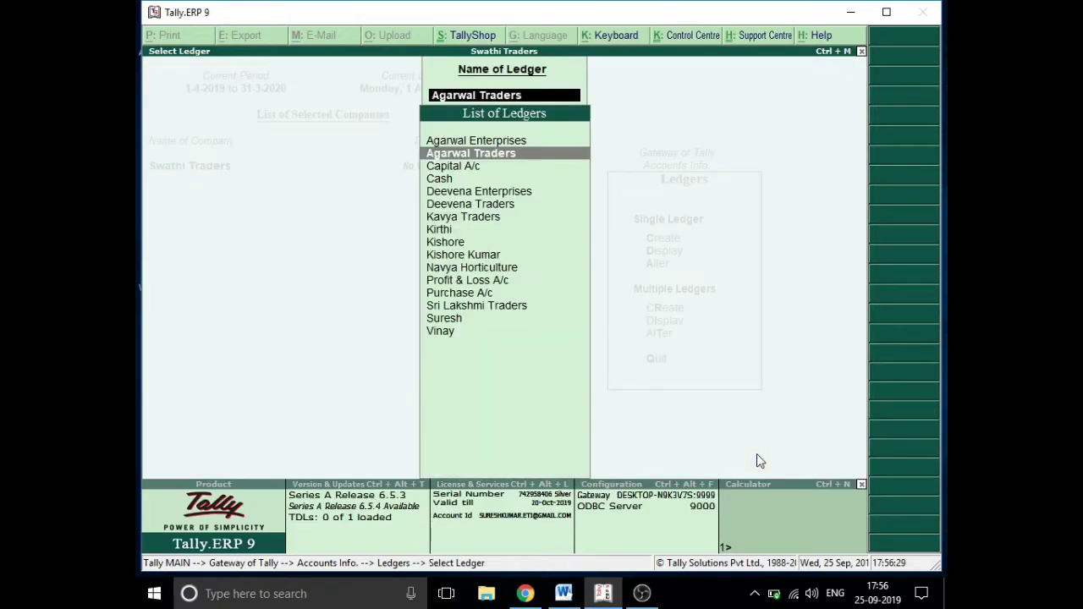
# - Give Deevena Traders pincode 51019 under state Andhra Pradesh and return to the Ledgers menu
pyautogui.press('Down')
pyautogui.press('Down')
pyautogui.press('Down')
pyautogui.press('Down')
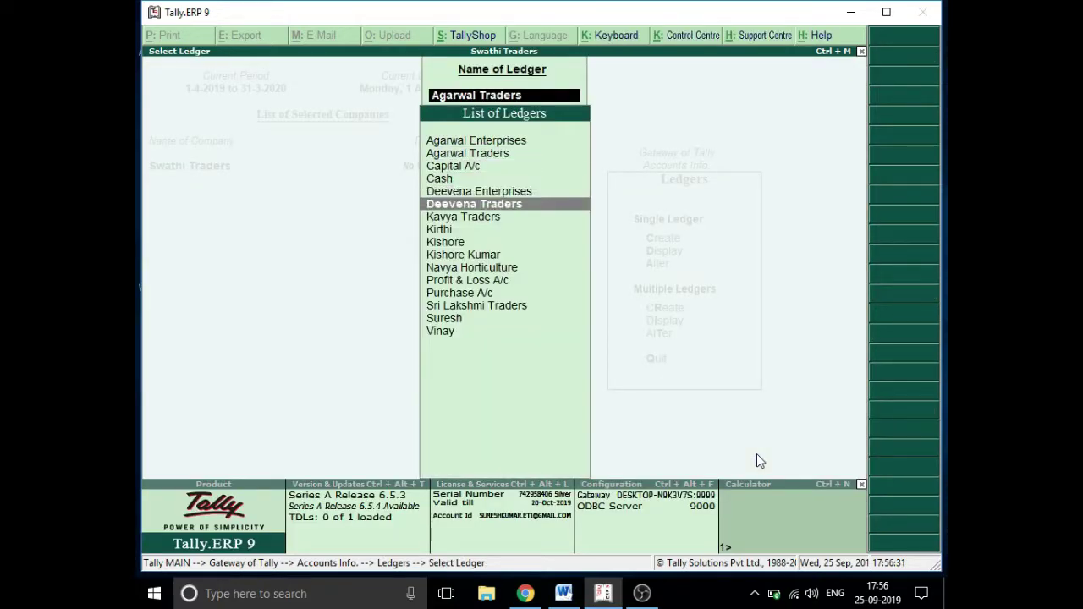
pyautogui.press('Return')
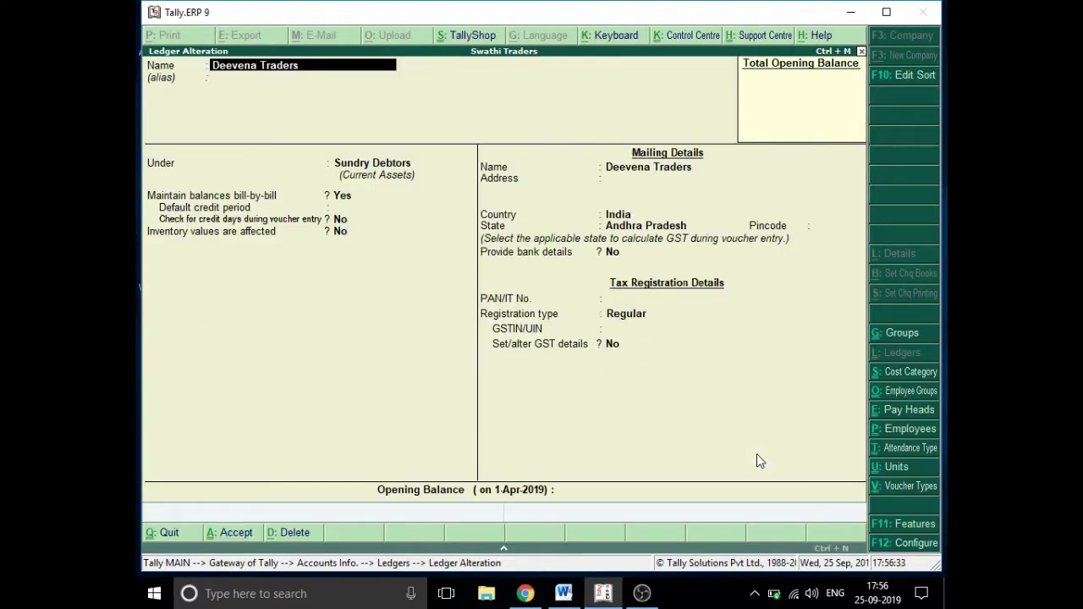
pyautogui.press('Return')
pyautogui.press('Return')
pyautogui.press('Return')
pyautogui.press('Return')
pyautogui.press('Return')
pyautogui.press('Return')
pyautogui.press('Return')
pyautogui.press('Return')
pyautogui.press('Return')
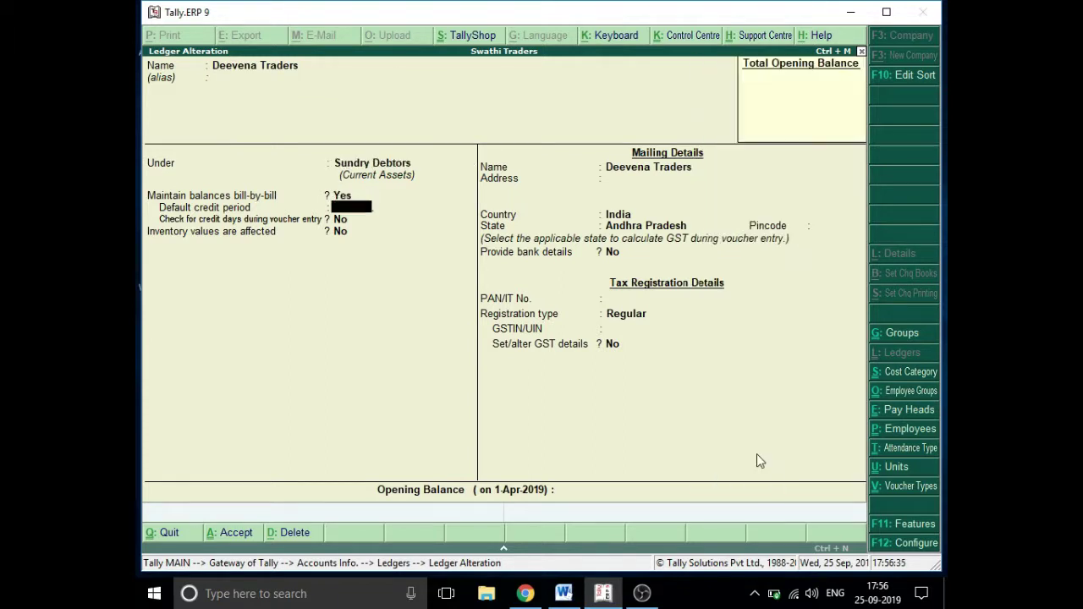
pyautogui.press('Return')
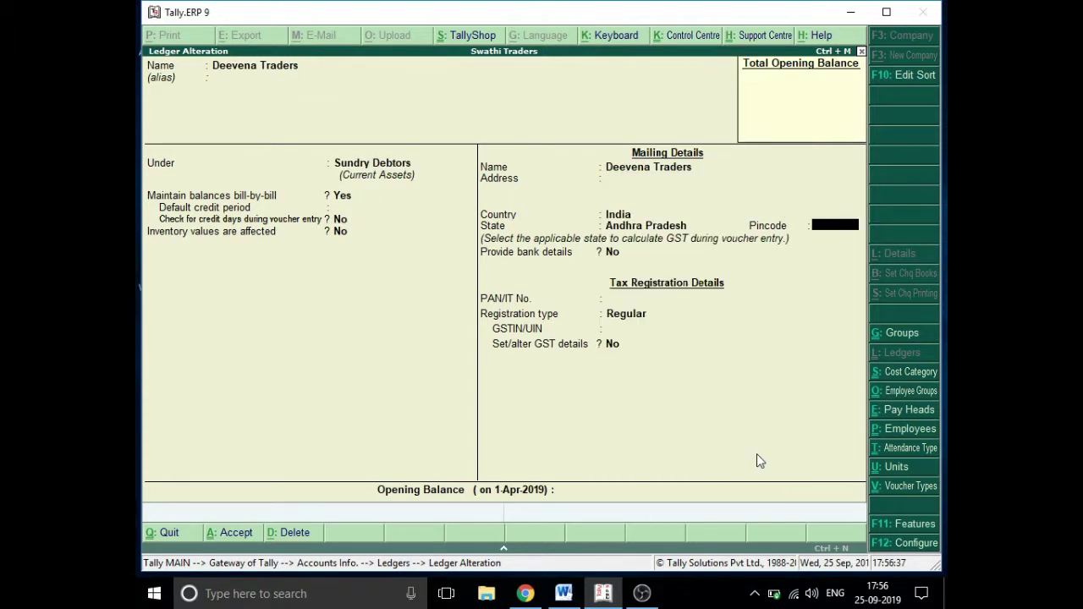
pyautogui.write('51019')
pyautogui.press('Return')
pyautogui.press('Return')
pyautogui.press('Return')
pyautogui.press('Return')
pyautogui.press('Return')
pyautogui.press('Return')
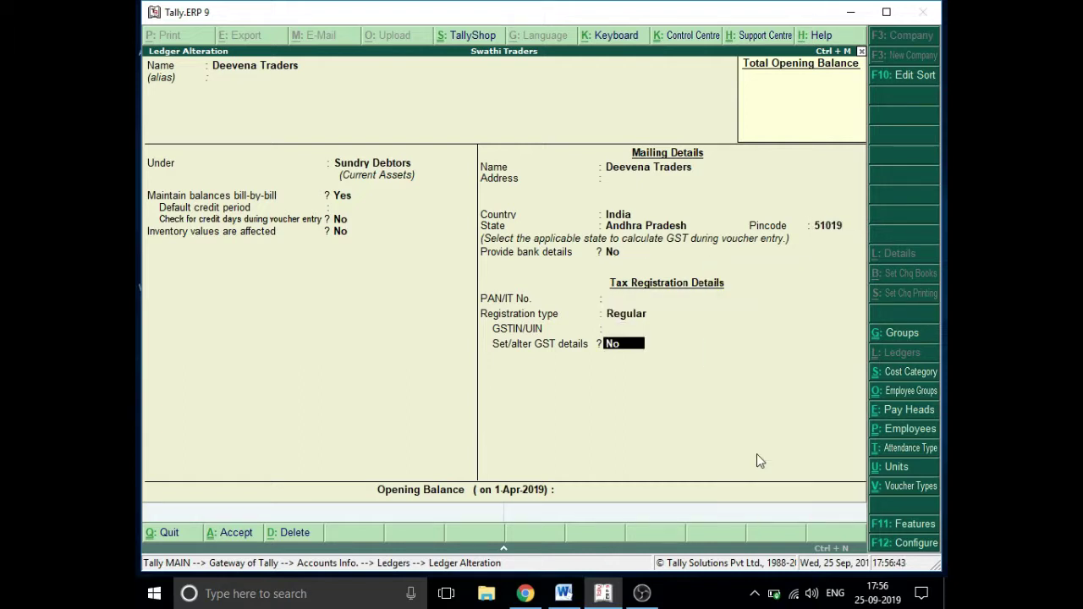
pyautogui.press('Return')
pyautogui.press('Return')
pyautogui.press('Return')
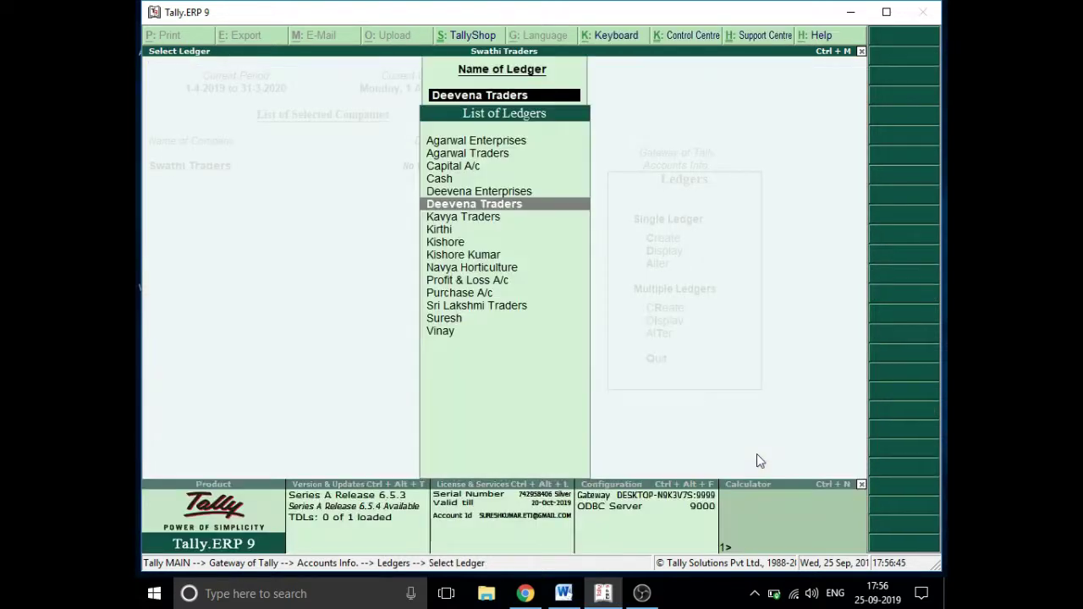
pyautogui.press('Escape')
pyautogui.press('Escape')
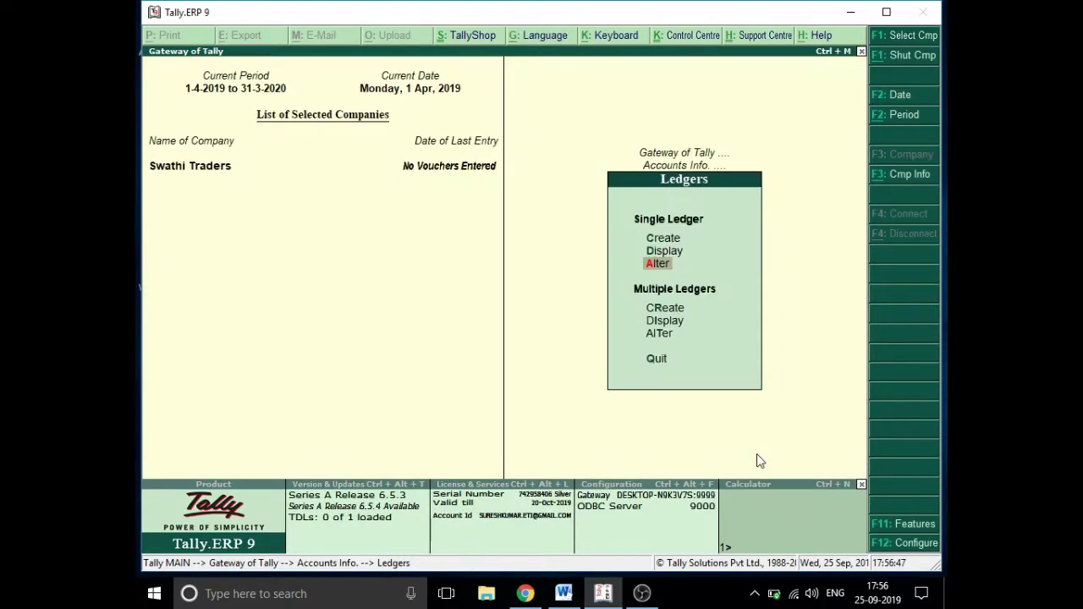
# - Start Multi Ledger Creation with the default group set to All Items
pyautogui.press('Down')
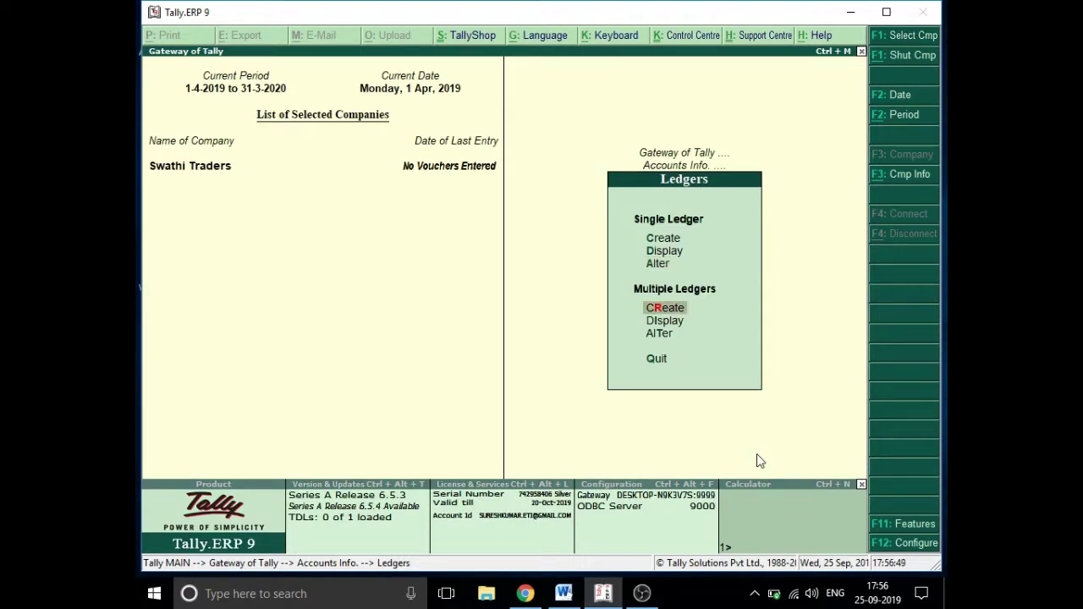
pyautogui.press('Return')
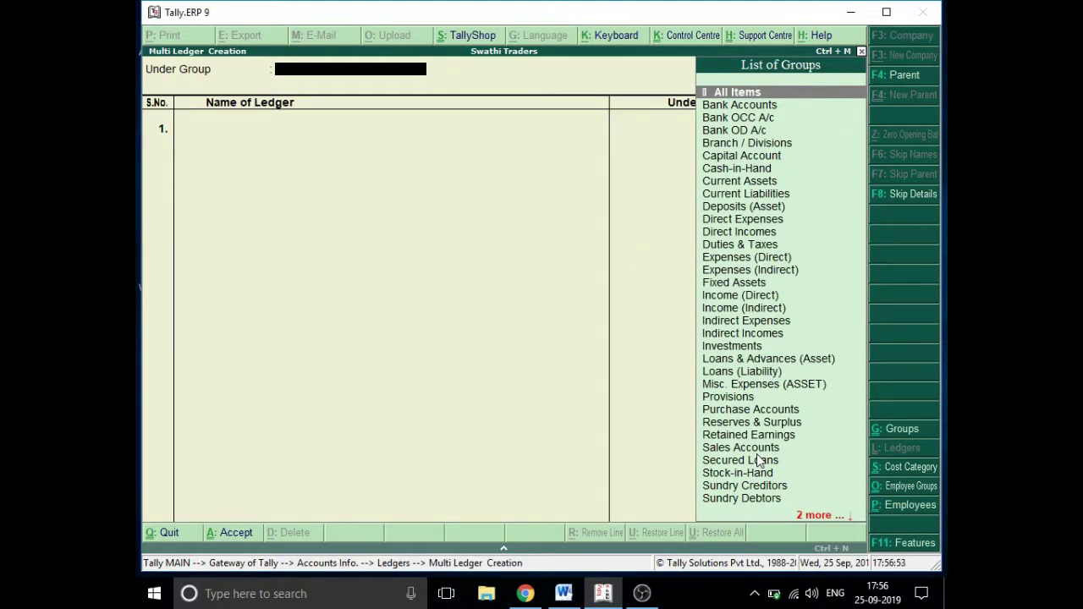
pyautogui.press('Down')
pyautogui.press('Down')
pyautogui.press('Down')
pyautogui.press('Down')
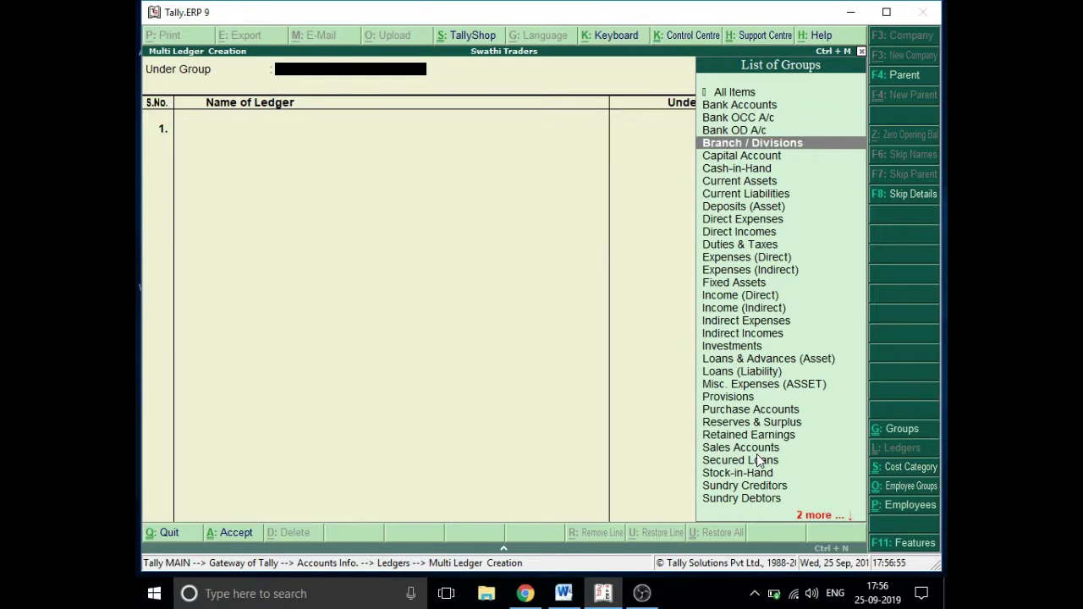
pyautogui.press('Up')
pyautogui.press('Up')
pyautogui.press('Up')
pyautogui.press('Up')
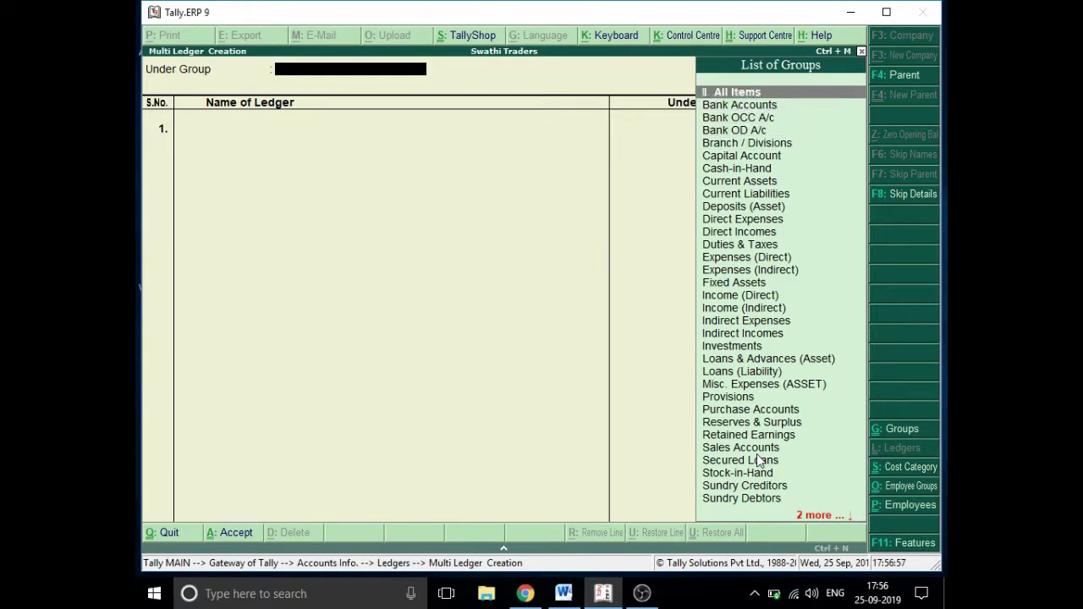
pyautogui.press('Return')
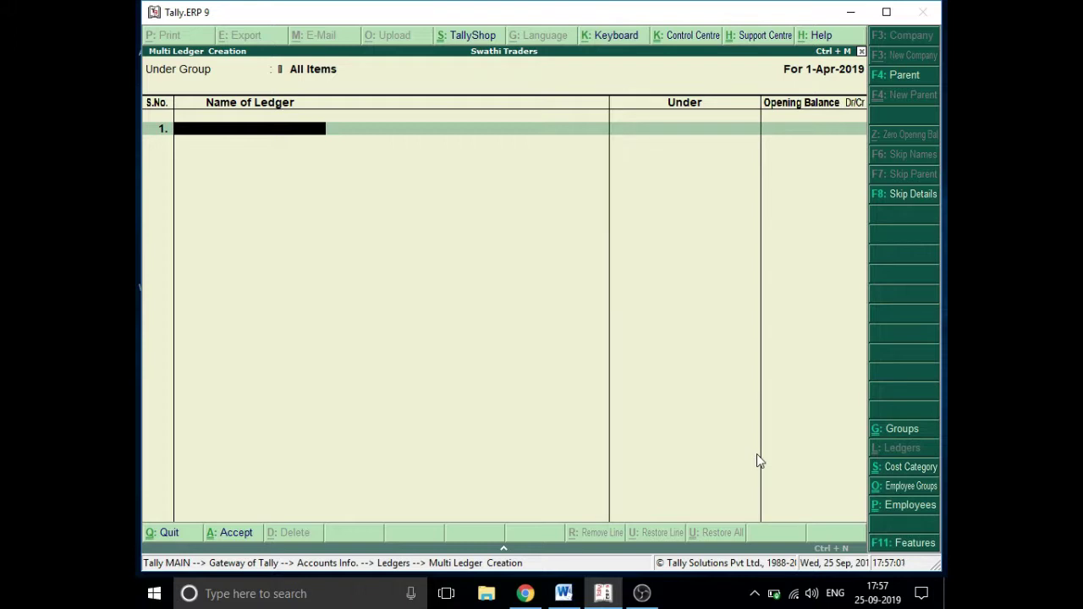
# - Add Interest under Indirect Expenses and Commission under Indirect Incomes
pyautogui.write('Interest')
pyautogui.press('Return')
pyautogui.write('i')
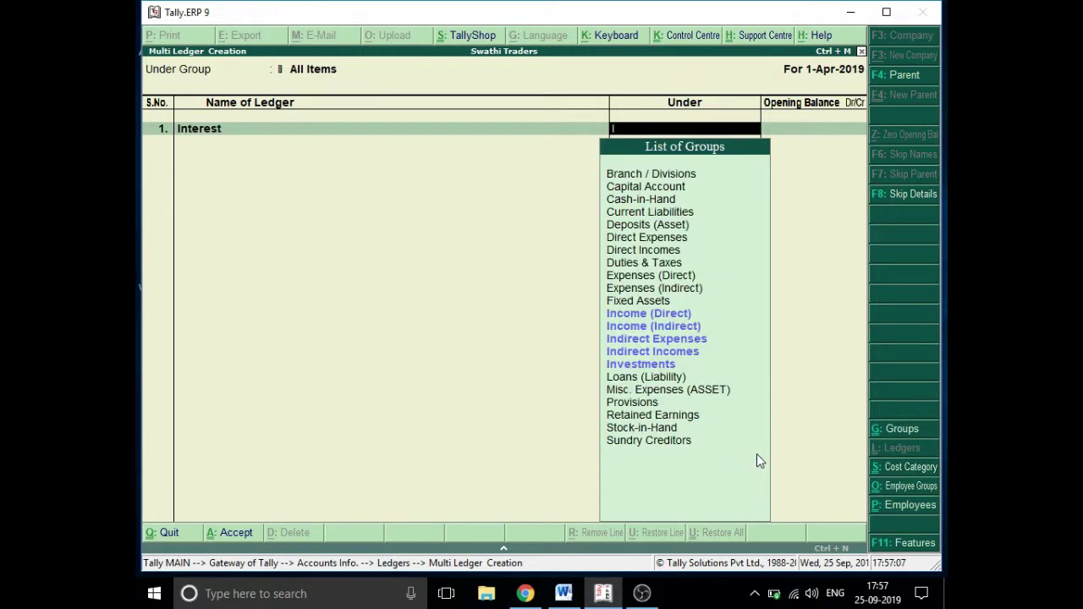
pyautogui.press('Down')
pyautogui.press('Down')
pyautogui.press('Down')
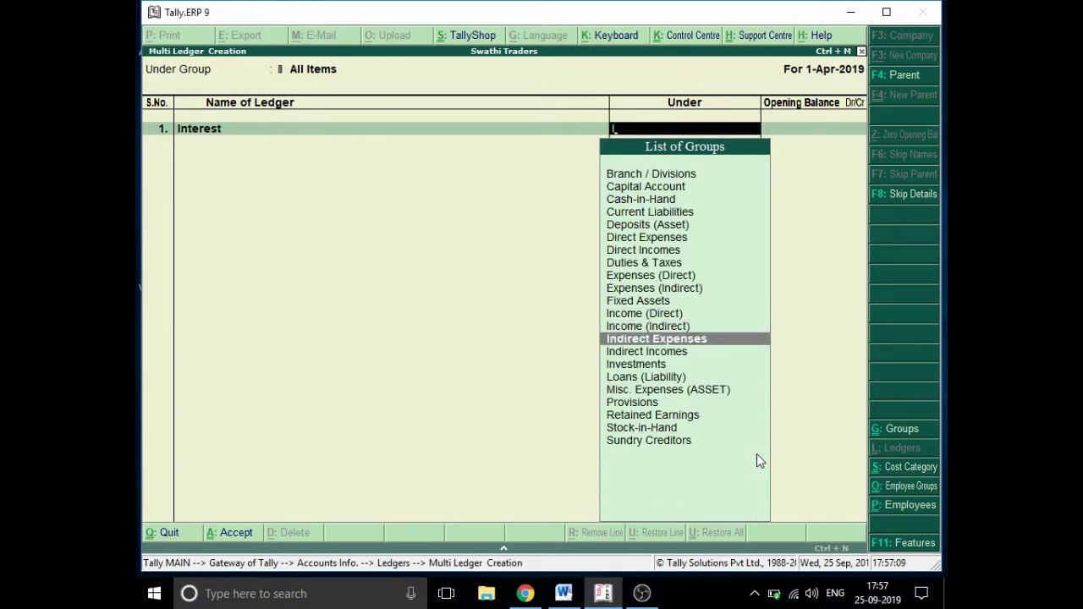
pyautogui.press('Return')
pyautogui.press('Return')
pyautogui.write('C')
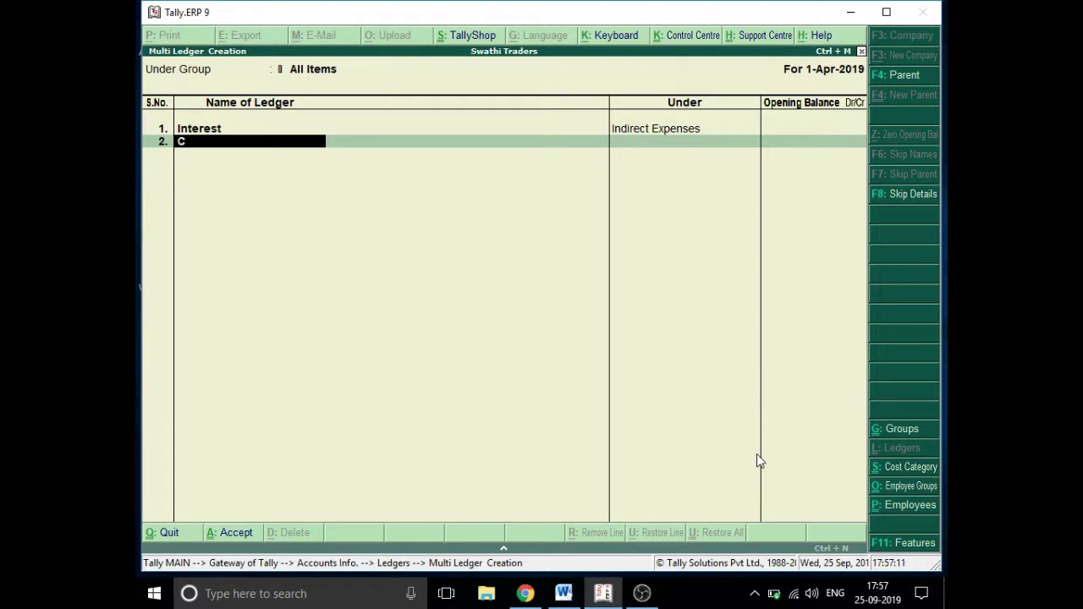
pyautogui.write('ommissiom')
pyautogui.press('BackSpace')
pyautogui.write('n')
pyautogui.press('Return')
pyautogui.write('I')
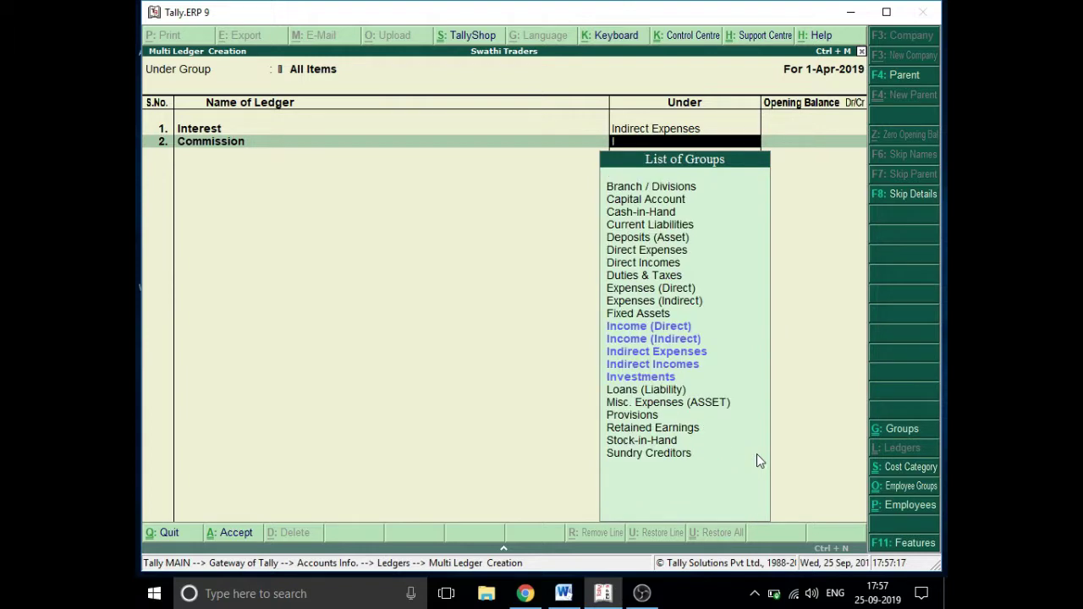
pyautogui.press('Down')
pyautogui.press('Down')
pyautogui.press('Down')
pyautogui.press('Down')
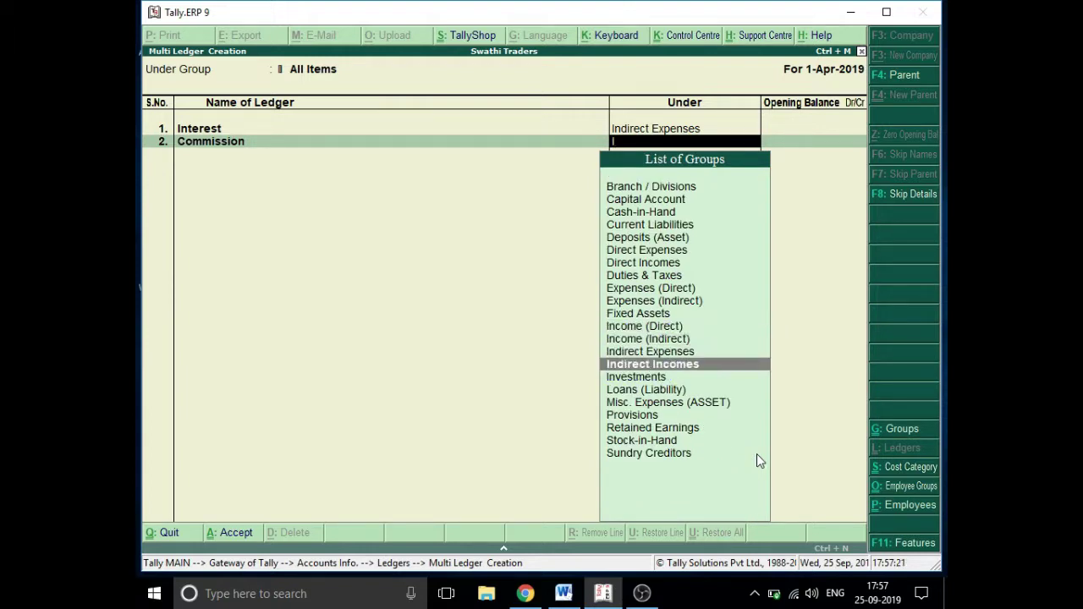
pyautogui.press('Return')
# - Add Salary and Rent ledgers, both under Indirect Expenses
pyautogui.press('Return')
pyautogui.write('S')
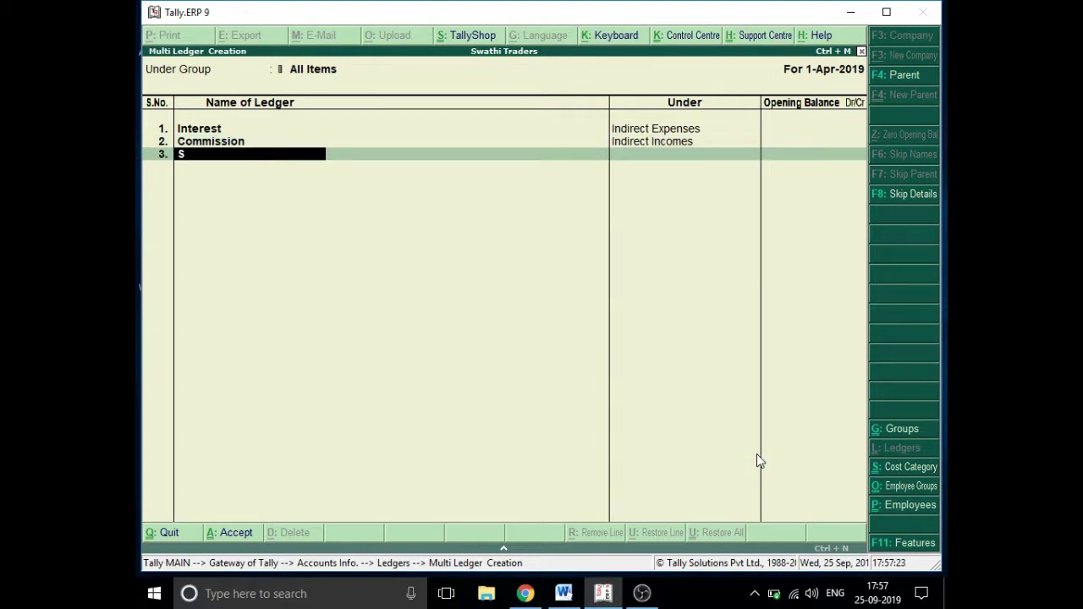
pyautogui.write('alary')
pyautogui.press('Return')
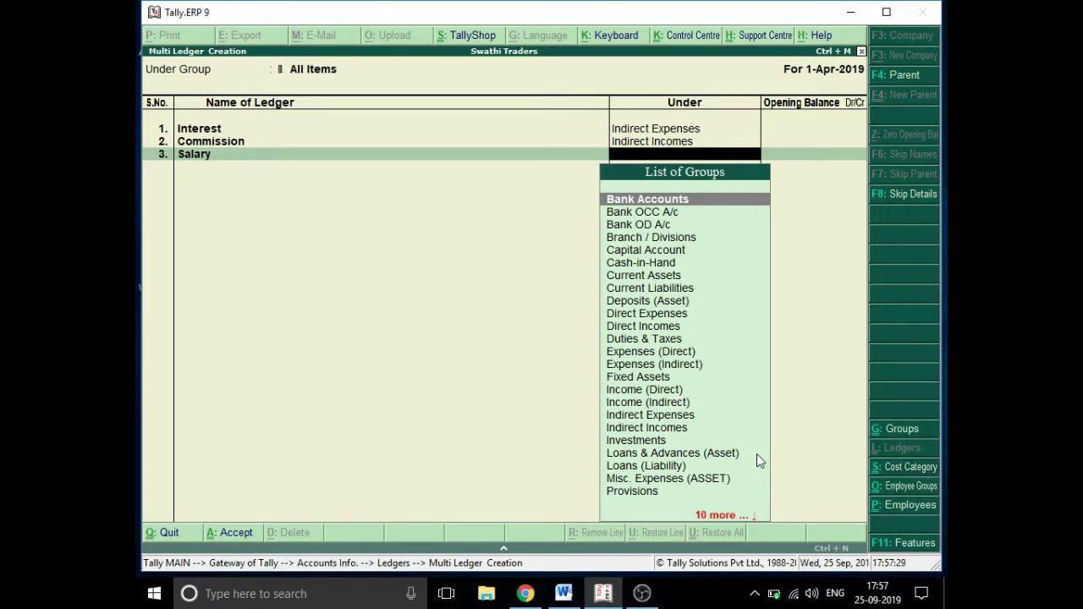
pyautogui.write('I')
pyautogui.press('Down')
pyautogui.press('Down')
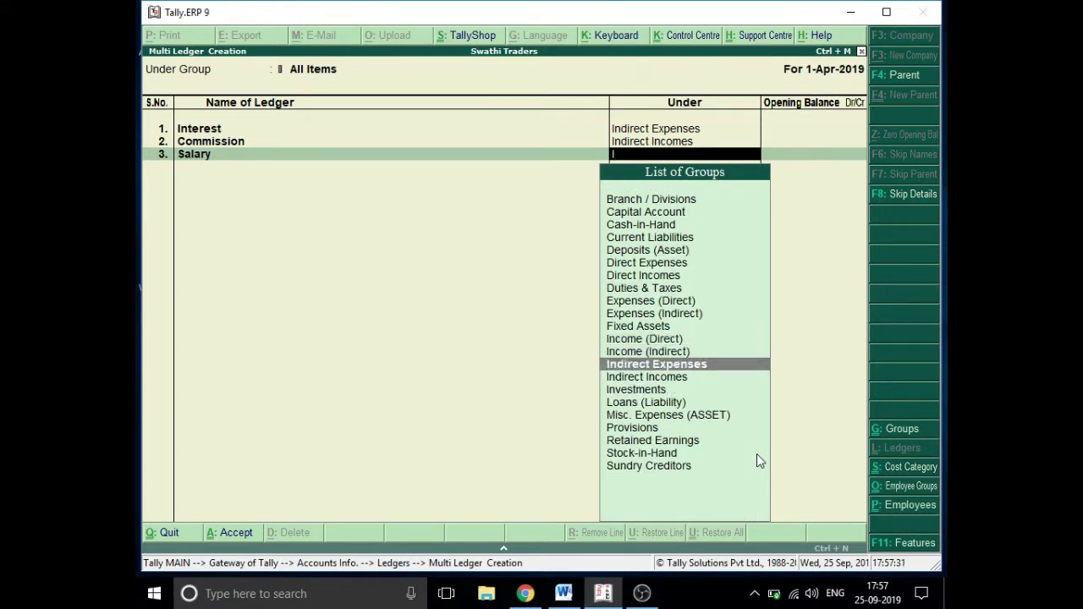
pyautogui.press('Return')
pyautogui.press('Return')
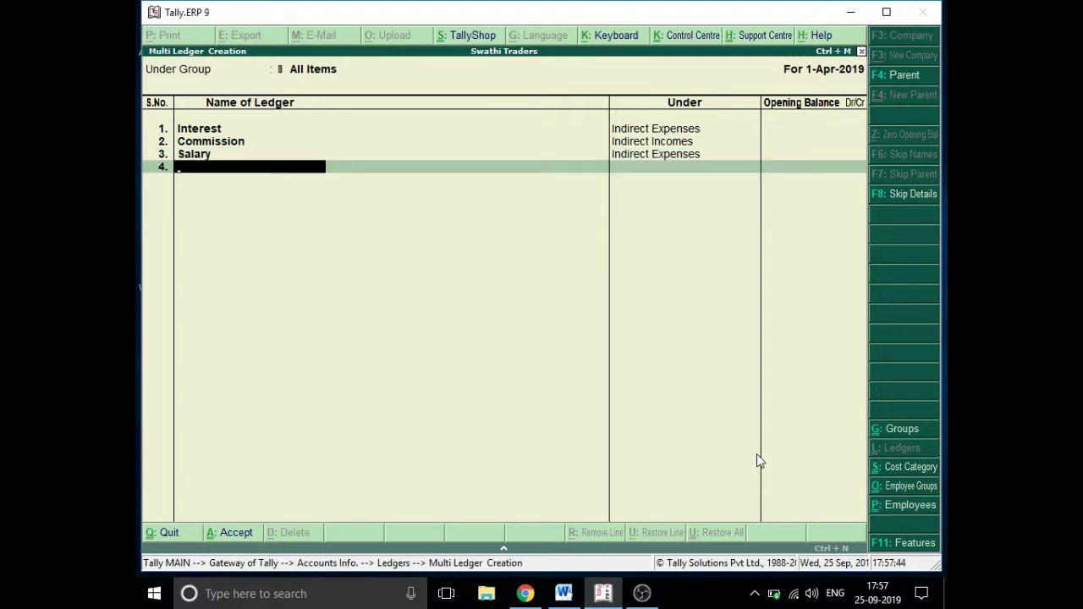
pyautogui.write('Rent')
pyautogui.press('Return')
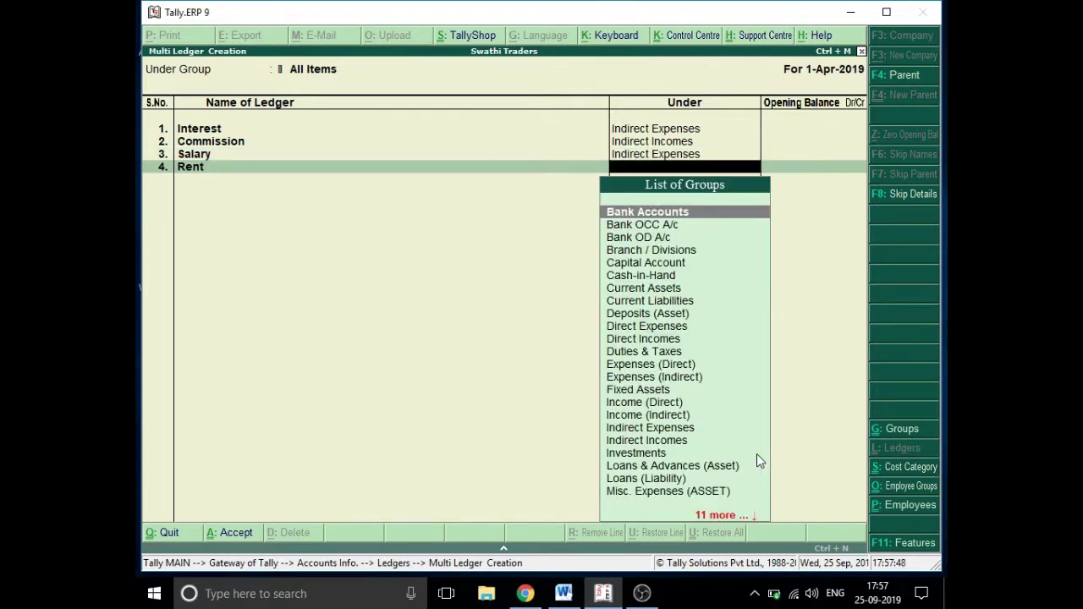
pyautogui.write('I')
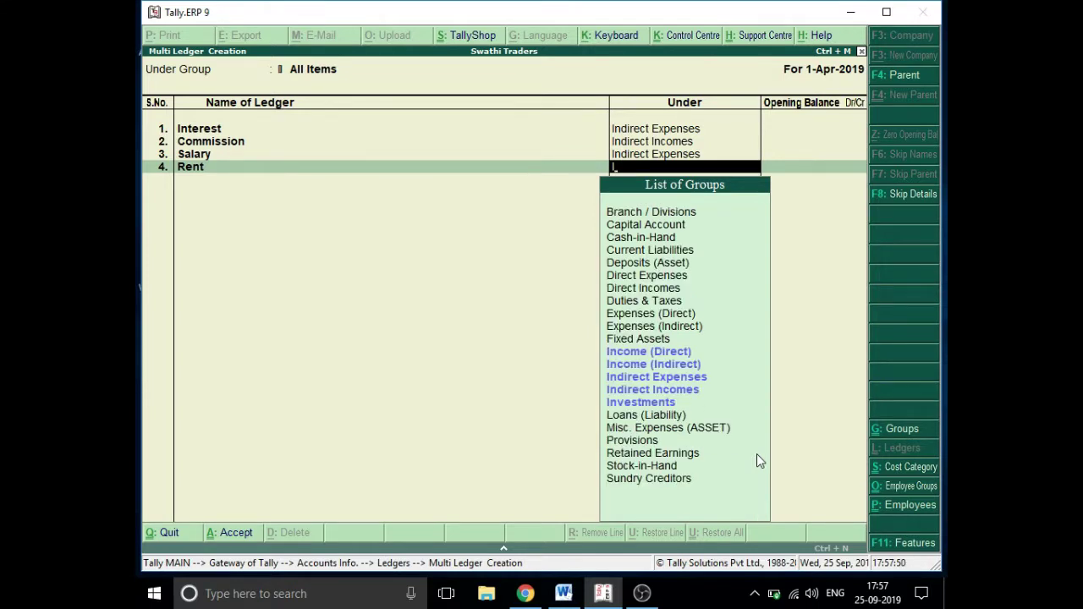
pyautogui.press('Down')
pyautogui.press('Down')
pyautogui.press('Down')
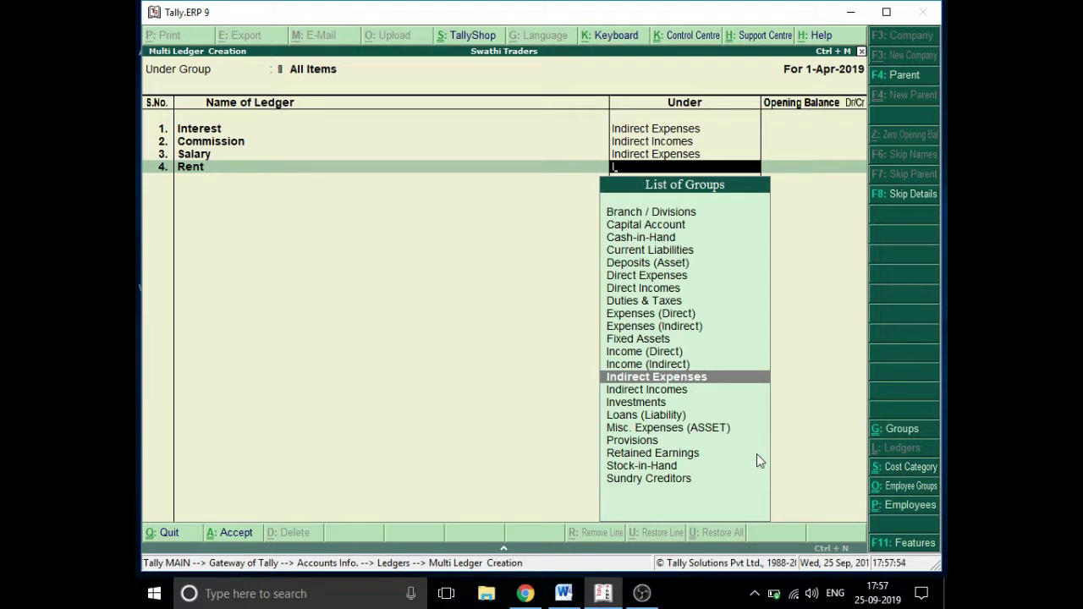
pyautogui.press('Return')
pyautogui.press('Return')
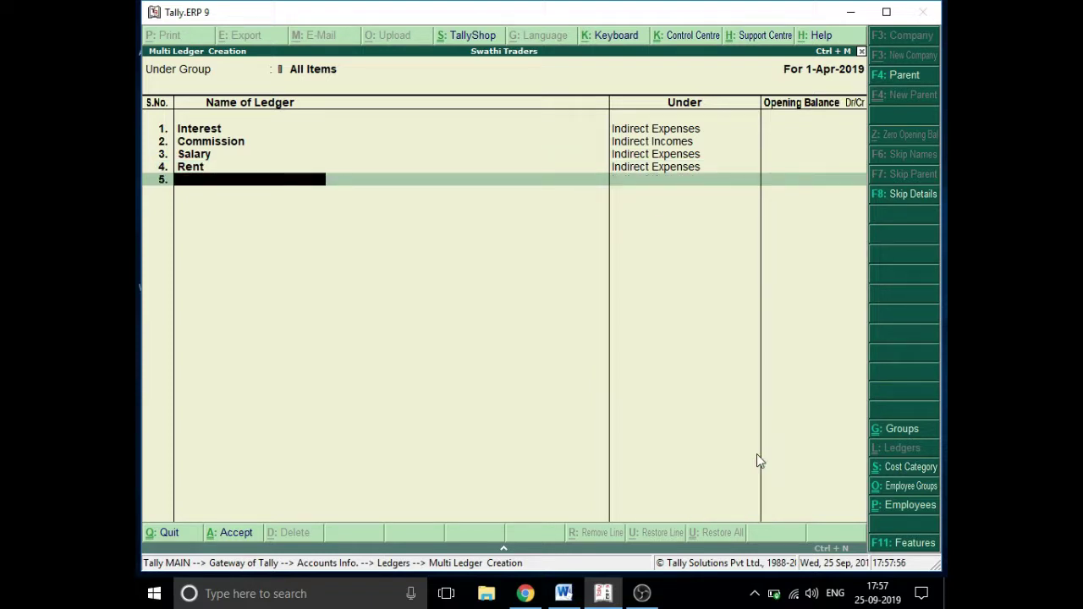
# - Add IGST under Duties & Taxes with a blank opening balance
pyautogui.write('IGST')
pyautogui.press('Return')
pyautogui.write('D')
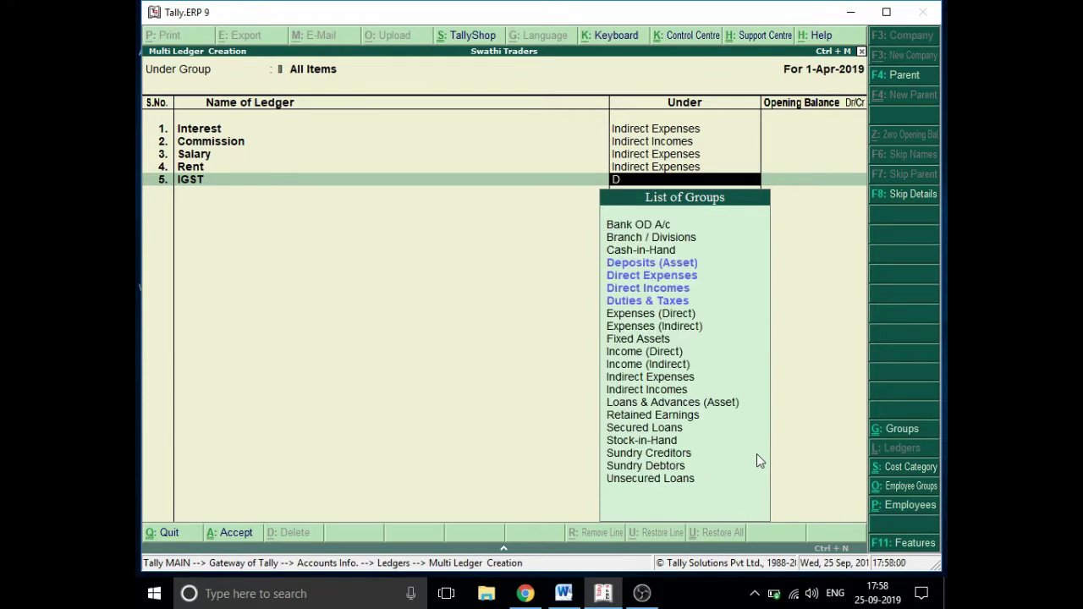
pyautogui.press('Down')
pyautogui.press('Down')
pyautogui.press('Down')
pyautogui.press('Down')
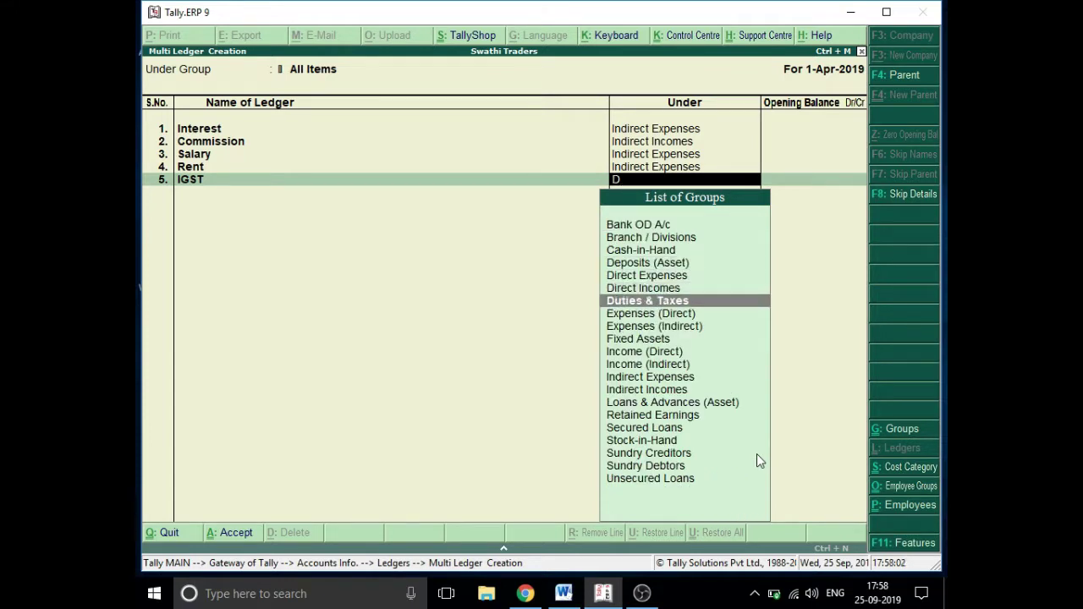
pyautogui.press('Return')
pyautogui.press('Return')
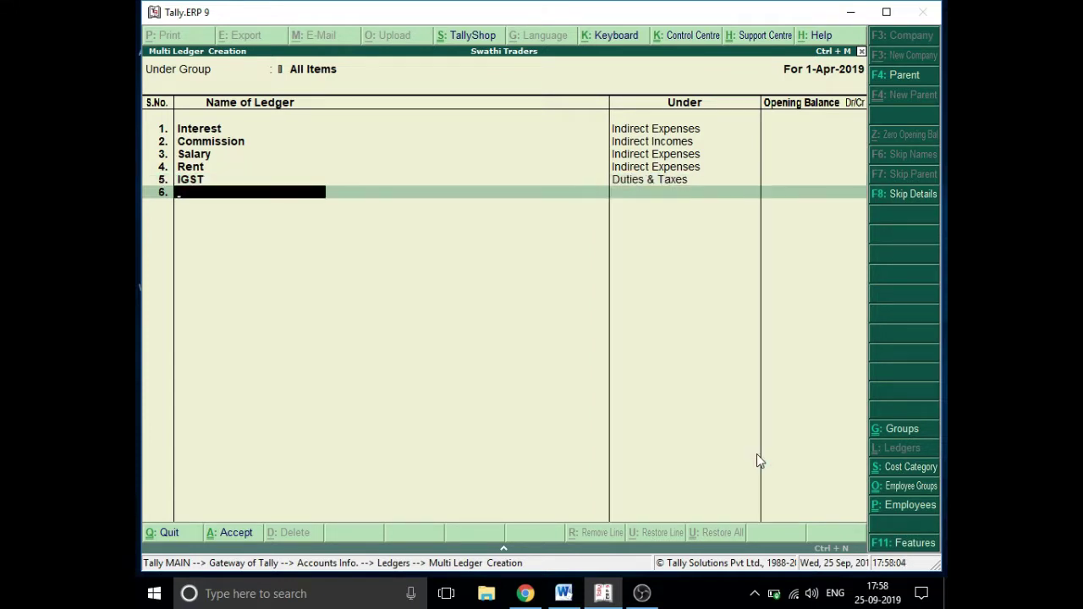
pyautogui.press('Return')
pyautogui.press('Return')
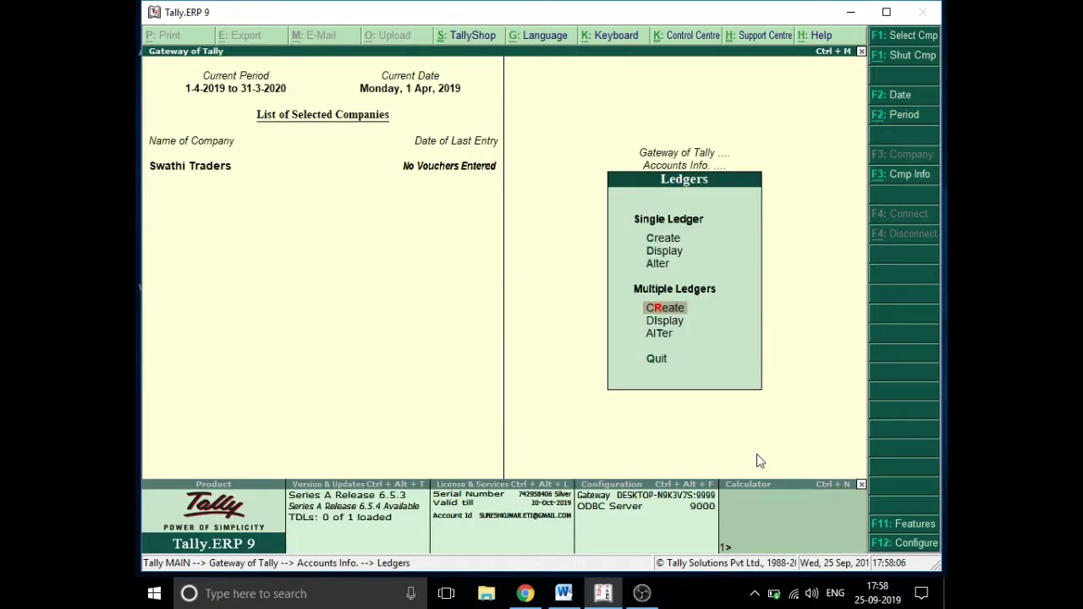
# - Open IGST in single Ledger Alteration and delete it with Alt+D, confirming the deletion
pyautogui.press('Up')
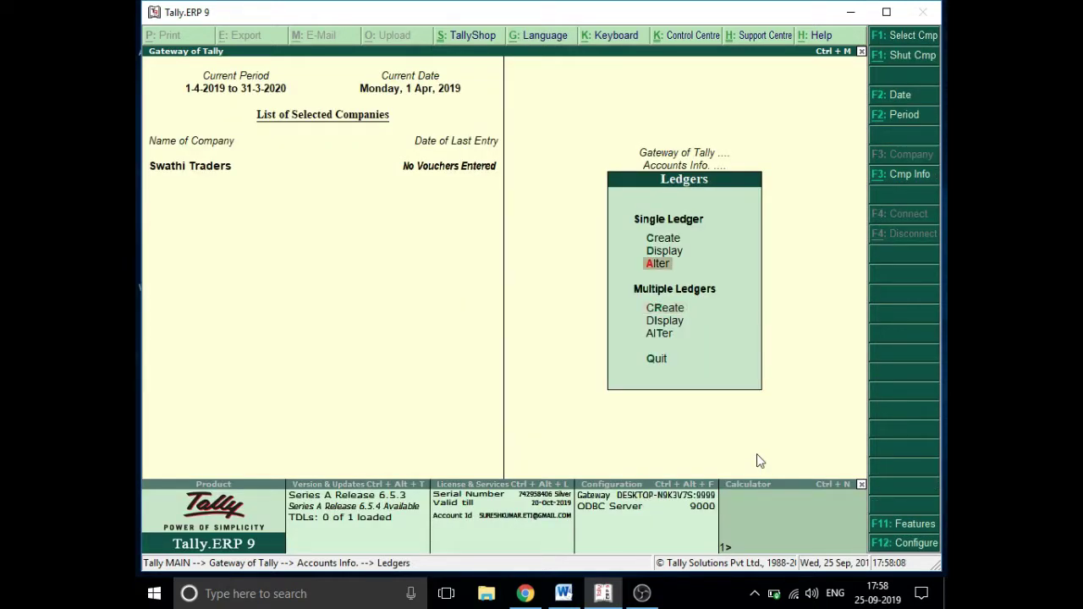
pyautogui.press('Return')
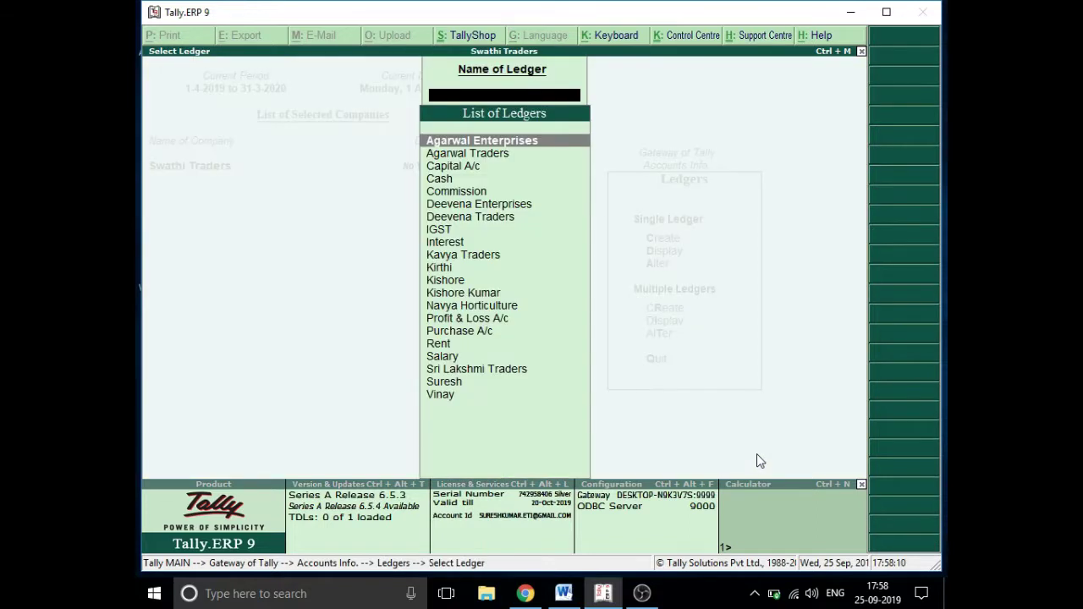
pyautogui.press('Down')
pyautogui.press('Down')
pyautogui.press('Down')
pyautogui.press('Down')
pyautogui.press('Down')
pyautogui.press('Down')
pyautogui.press('Down')
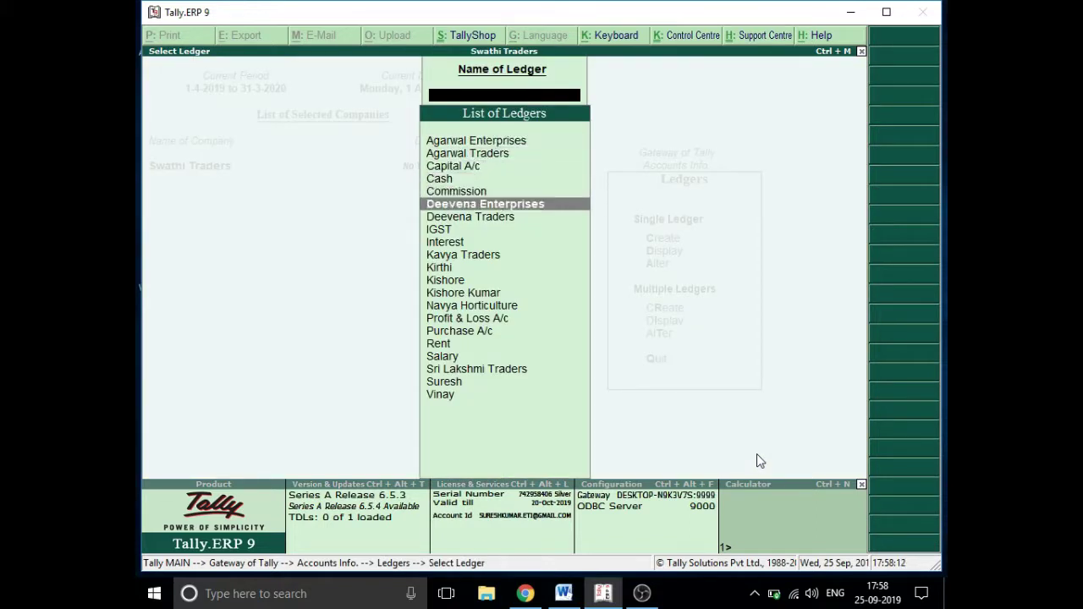
pyautogui.press('Return')
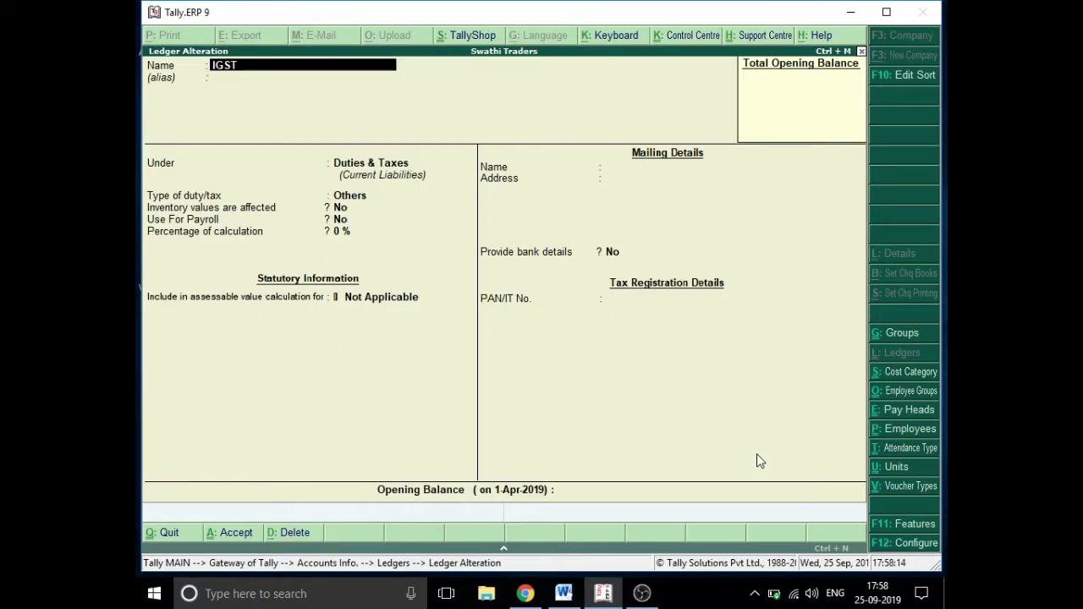
pyautogui.press('Return')
pyautogui.press('Return')
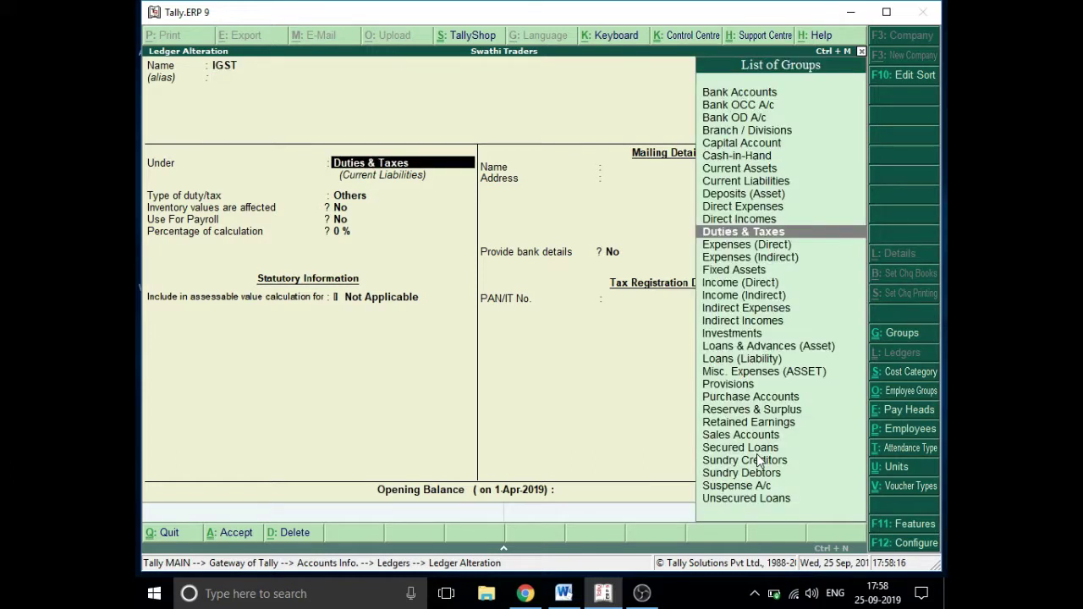
pyautogui.press('Return')
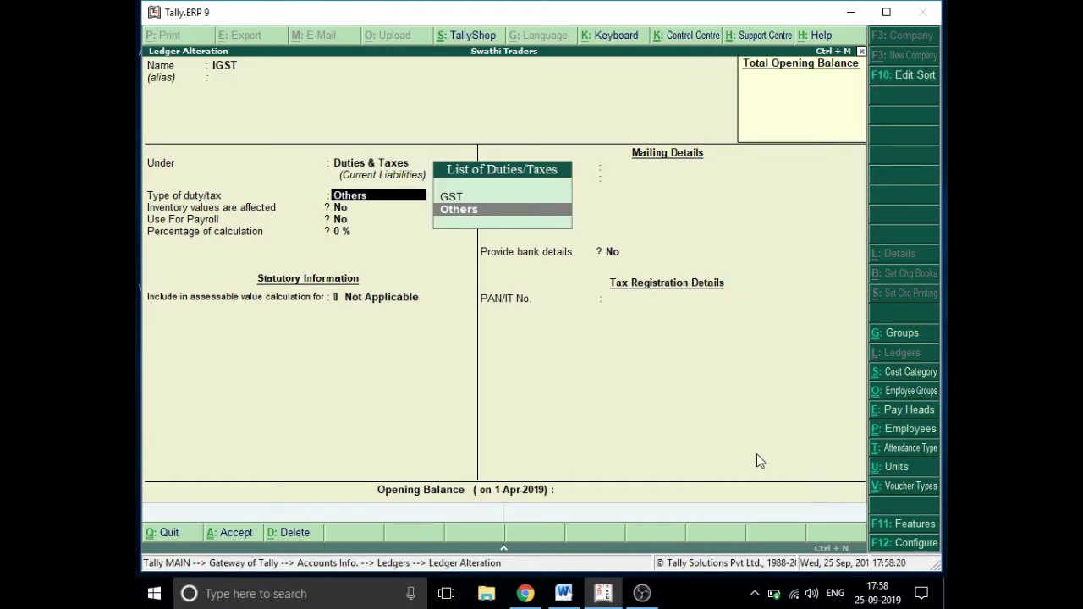
pyautogui.hotkey('alt', 'd')
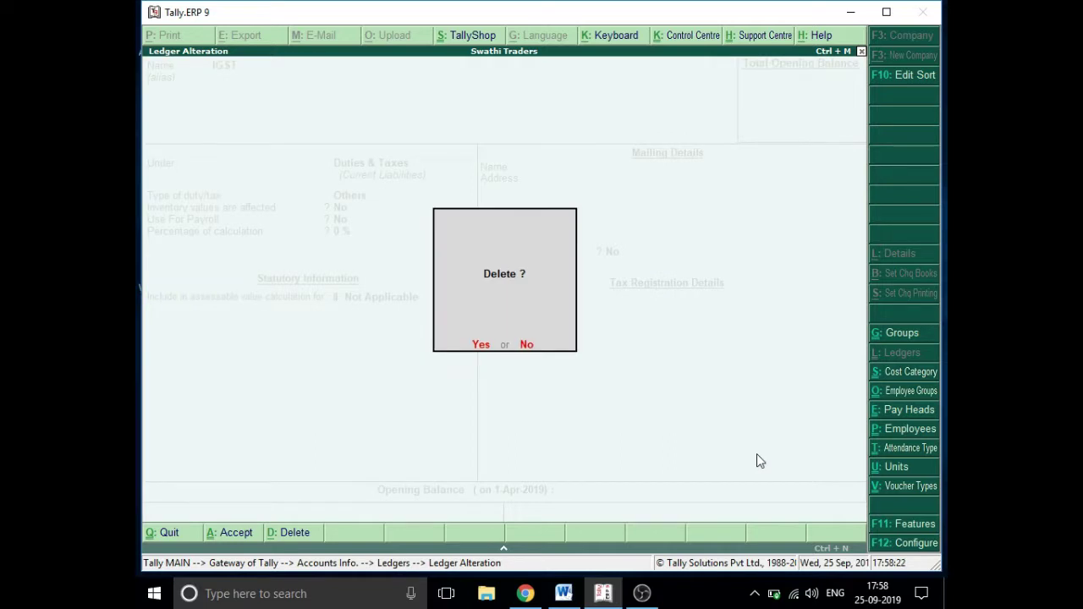
pyautogui.click(481, 347)
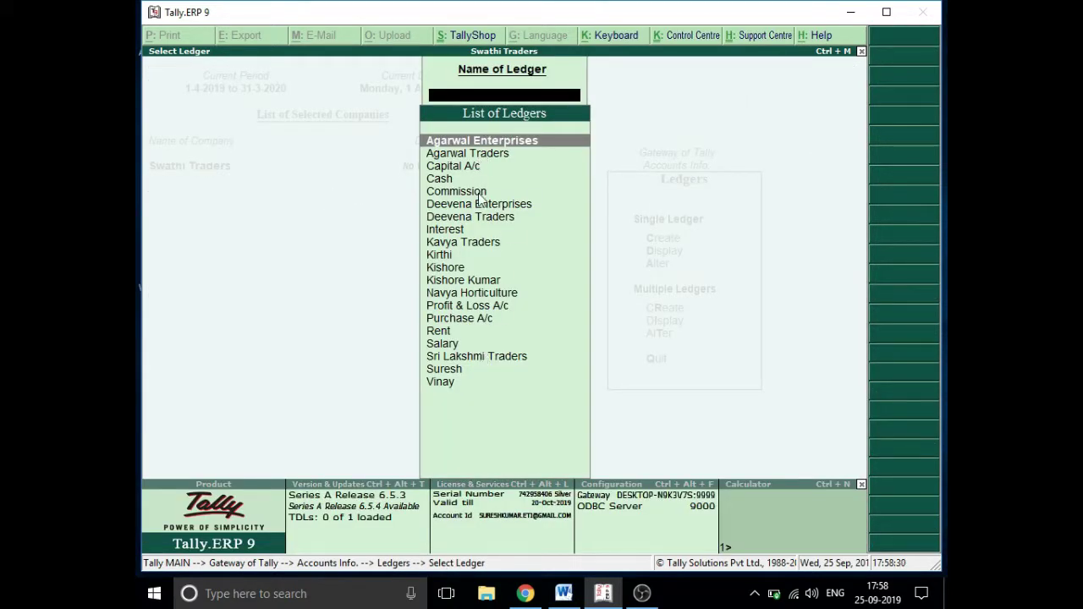
# - Review the remaining ledgers, then return to the Accounts Info menu
pyautogui.press('Down')
pyautogui.press('Down')
pyautogui.press('Down')
pyautogui.press('Down')
pyautogui.press('Down')
pyautogui.press('Down')
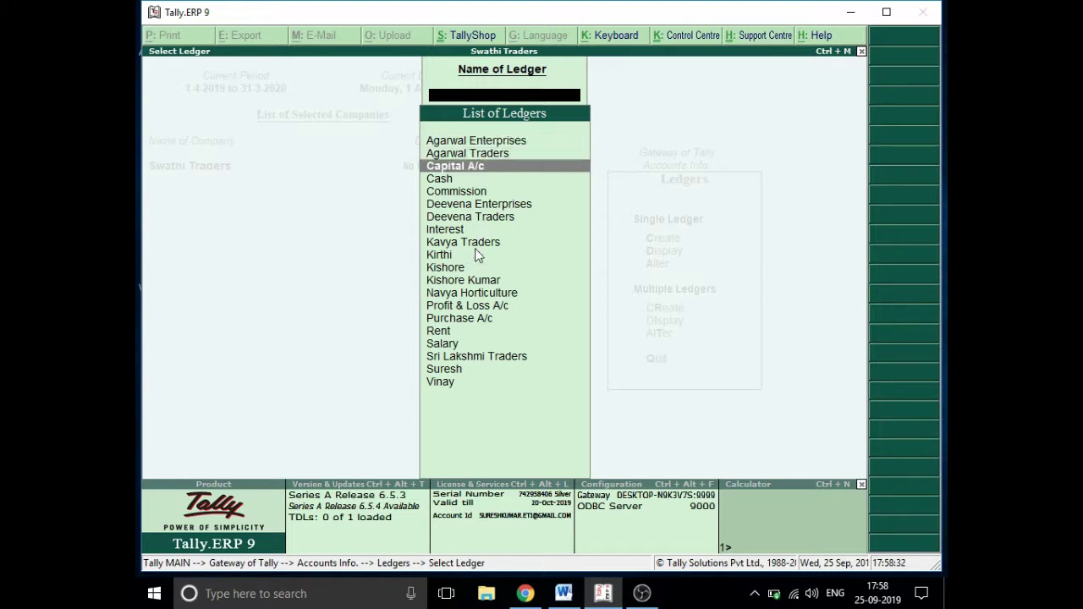
pyautogui.press('Down')
pyautogui.press('Down')
pyautogui.press('Down')
pyautogui.press('Down')
pyautogui.press('Down')
pyautogui.press('Down')
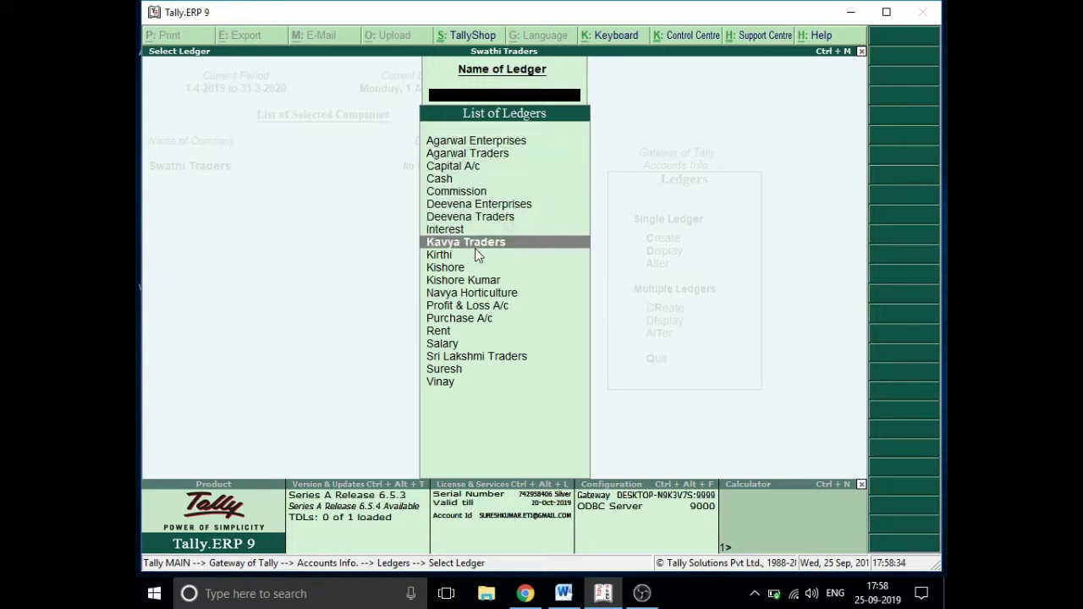
pyautogui.press('Down')
pyautogui.press('Down')
pyautogui.press('Down')
pyautogui.press('Down')
pyautogui.press('Down')
pyautogui.press('Down')
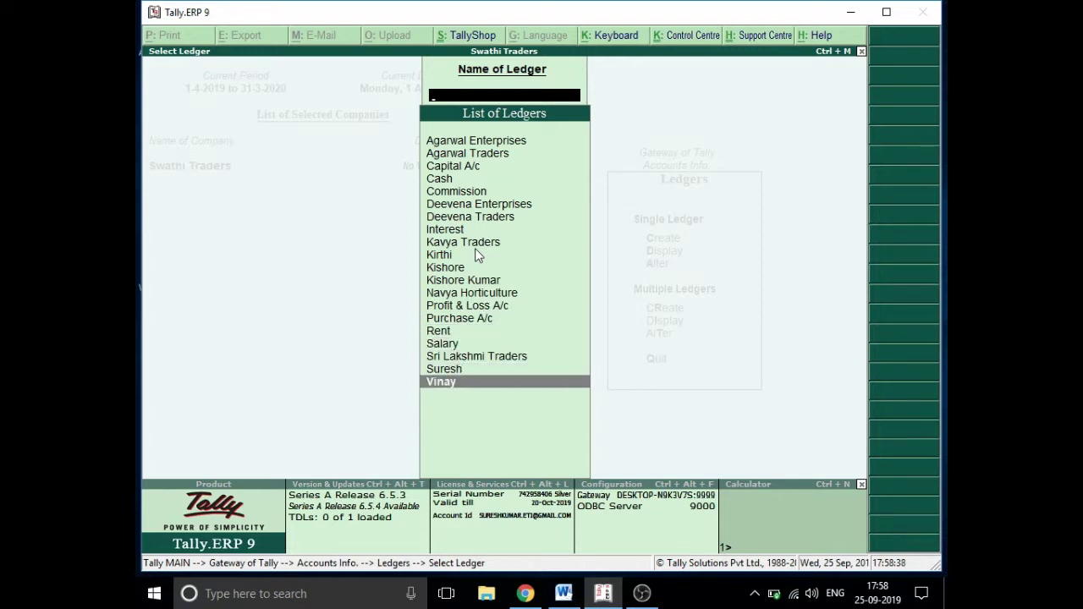
pyautogui.press('Escape')
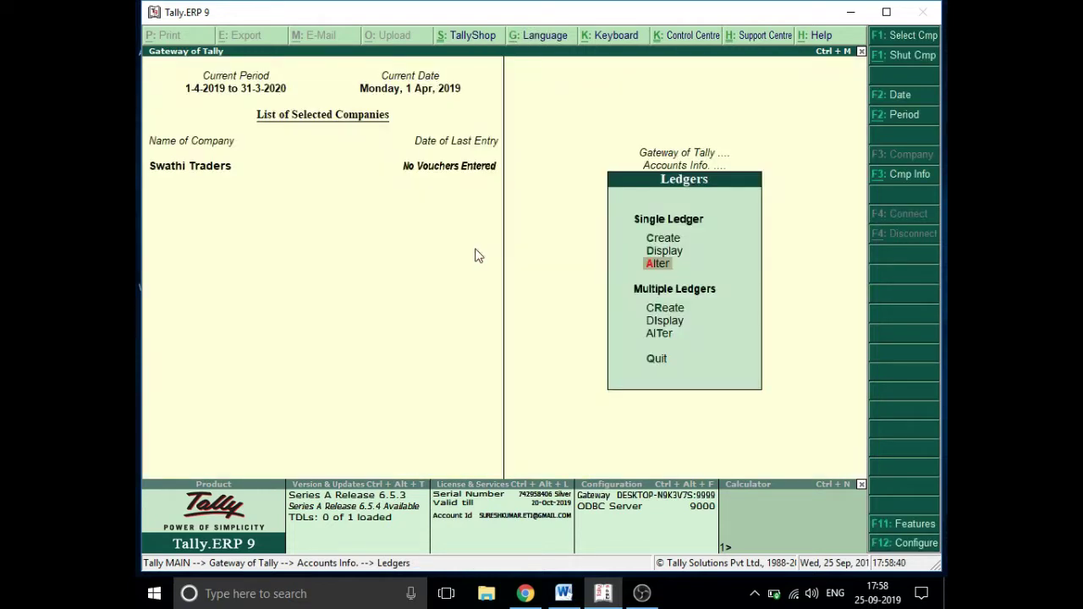
pyautogui.press('Escape')
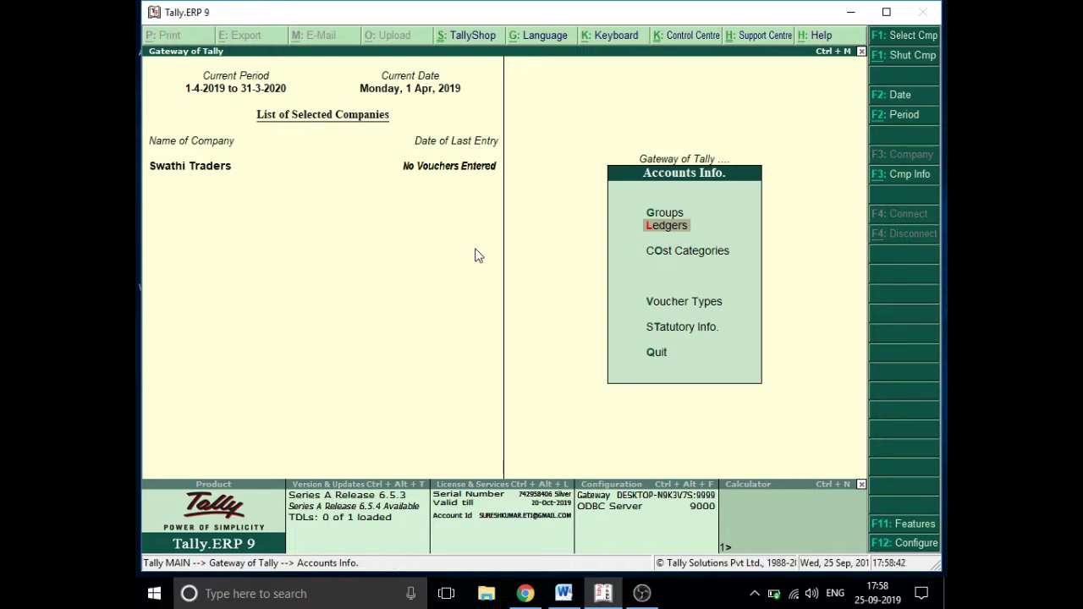
# - Open the Commission ledger in Ledger Alteration and delete it with Alt+D, confirming Yes
pyautogui.press('Return')
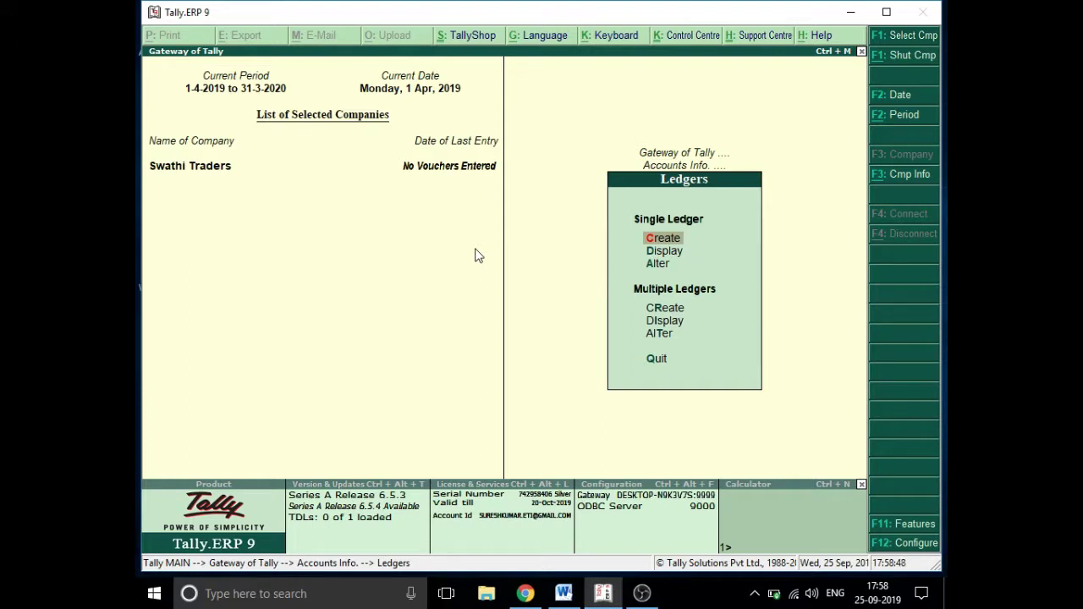
pyautogui.press('Down')
pyautogui.press('Down')
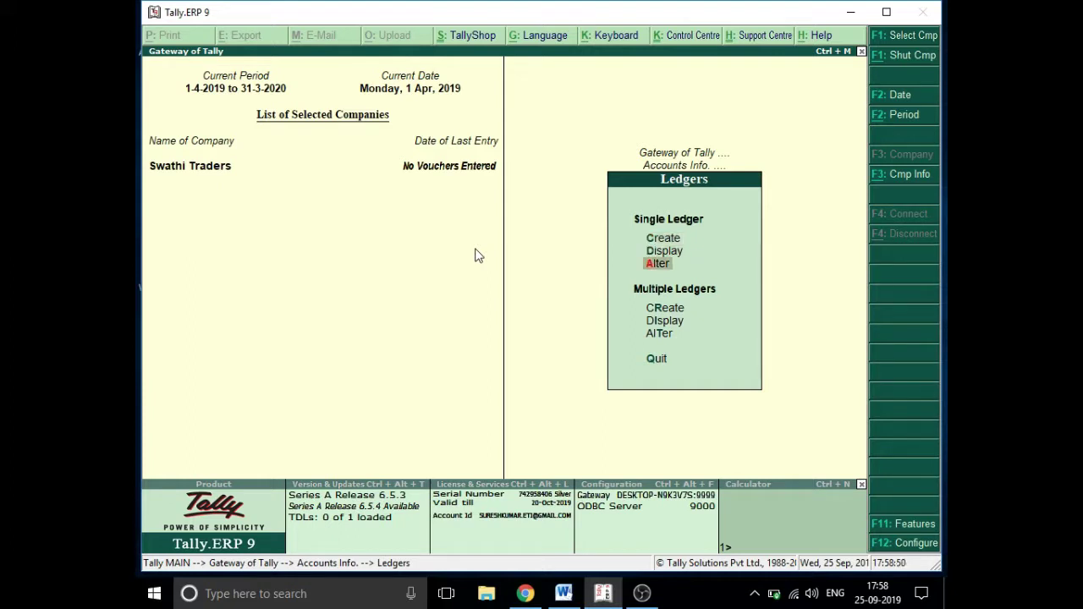
pyautogui.press('Return')
pyautogui.press('Down')
pyautogui.press('Down')
pyautogui.press('Down')
pyautogui.press('Down')
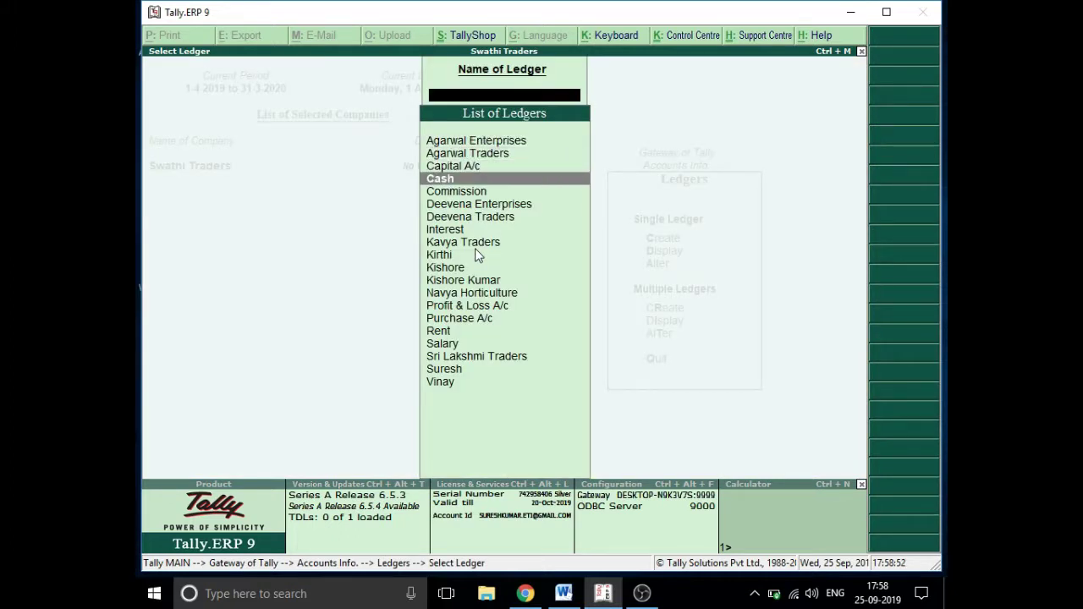
pyautogui.press('Return')
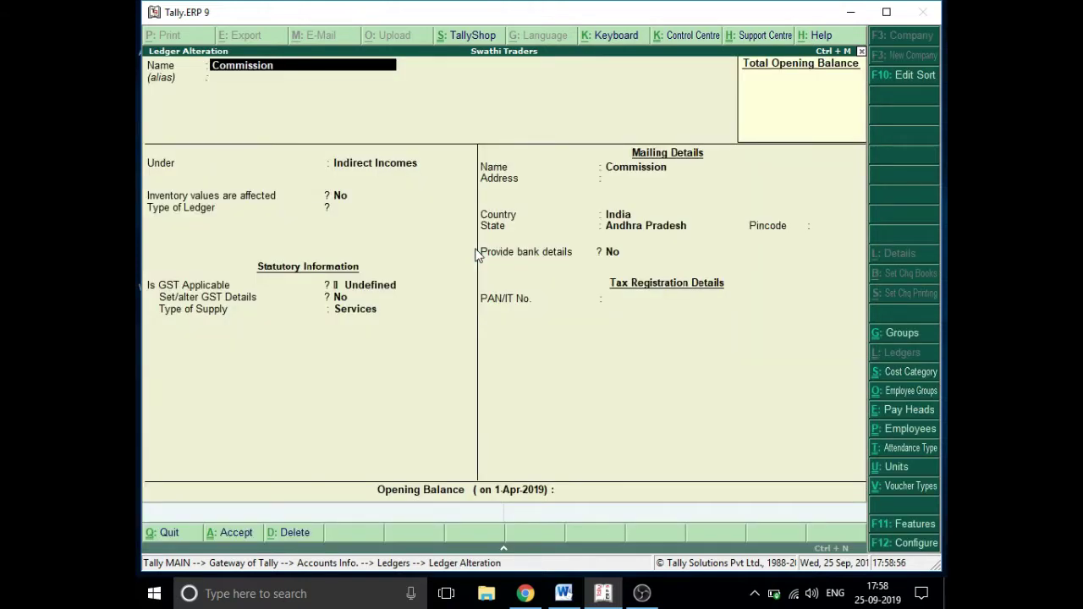
pyautogui.hotkey('alt', 'd')
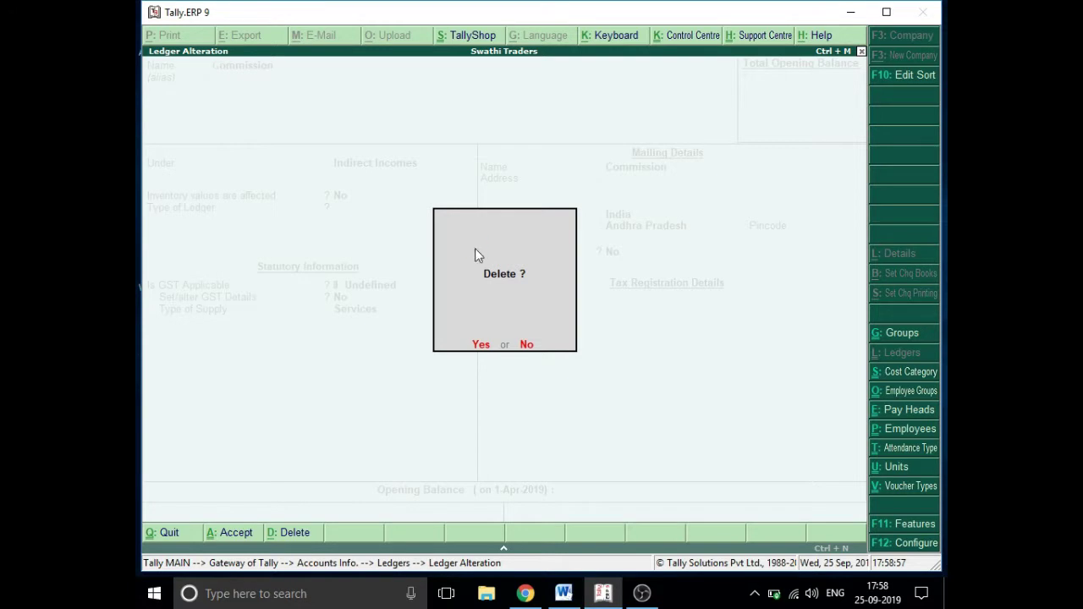
pyautogui.press('y')
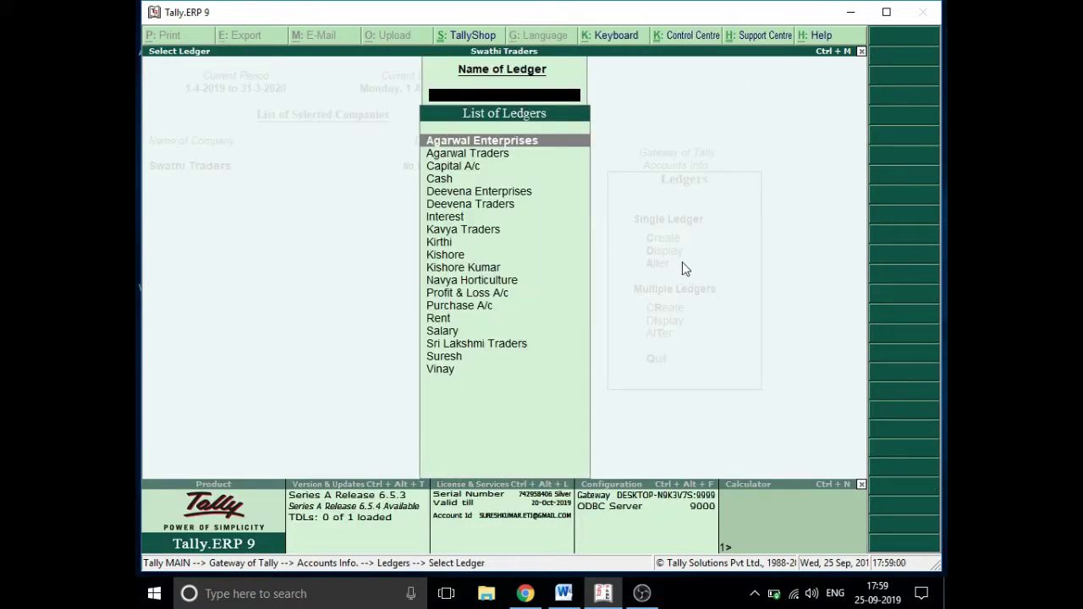
# - Check that Commission is gone from the ledger list and go back to Accounts Info
pyautogui.press('Down')
pyautogui.press('Down')
pyautogui.press('Down')
pyautogui.press('Down')
pyautogui.press('Down')
pyautogui.press('Down')
pyautogui.press('Down')
pyautogui.press('Down')
pyautogui.press('Down')
pyautogui.press('Down')
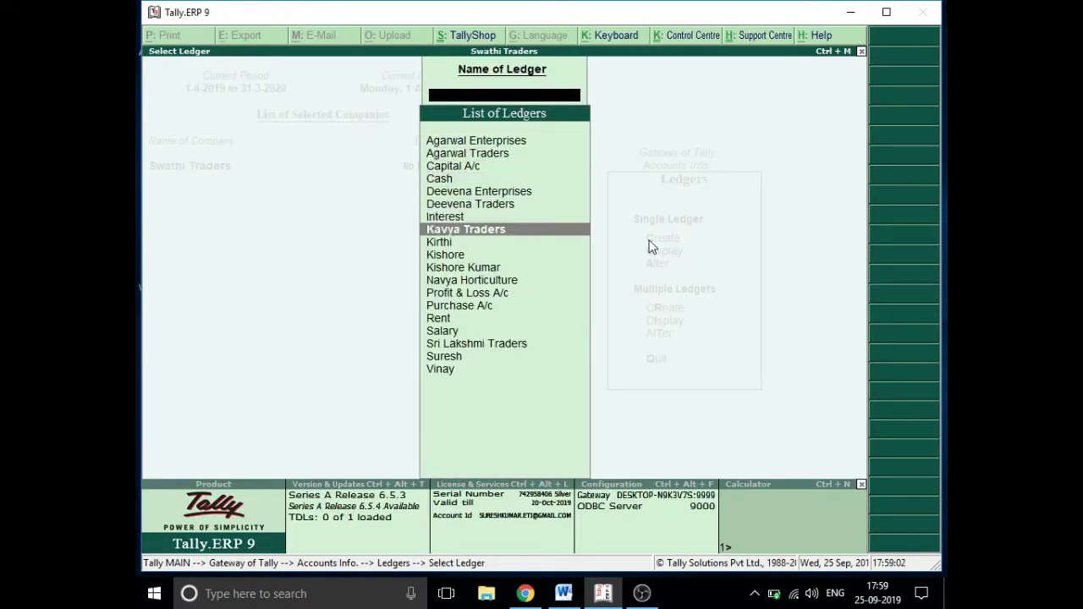
pyautogui.press('Down')
pyautogui.press('Down')
pyautogui.press('Down')
pyautogui.press('Down')
pyautogui.press('Down')
pyautogui.press('Escape')
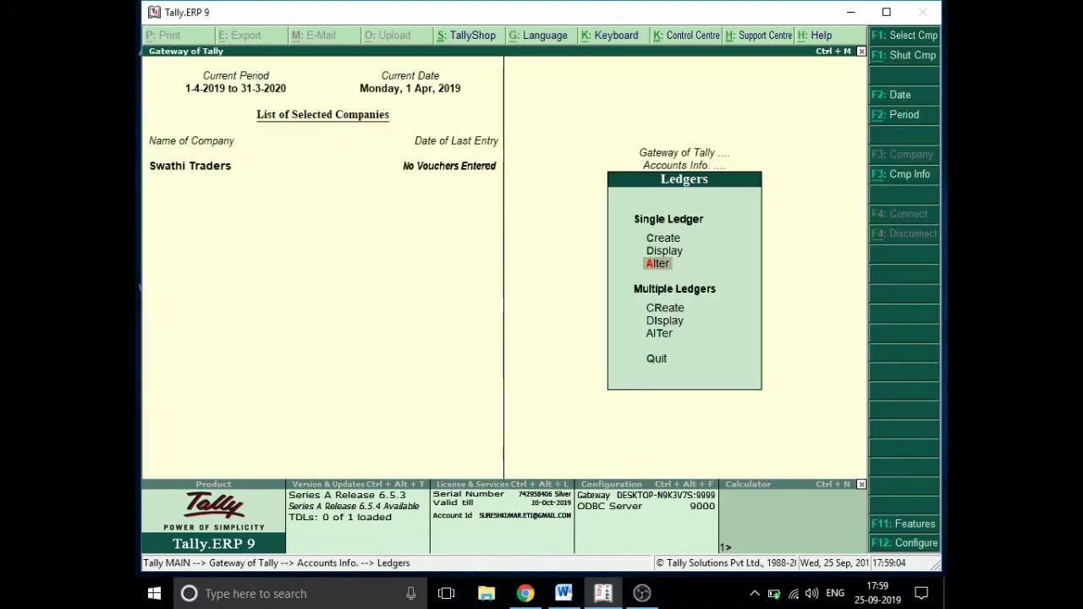
pyautogui.press('Escape')
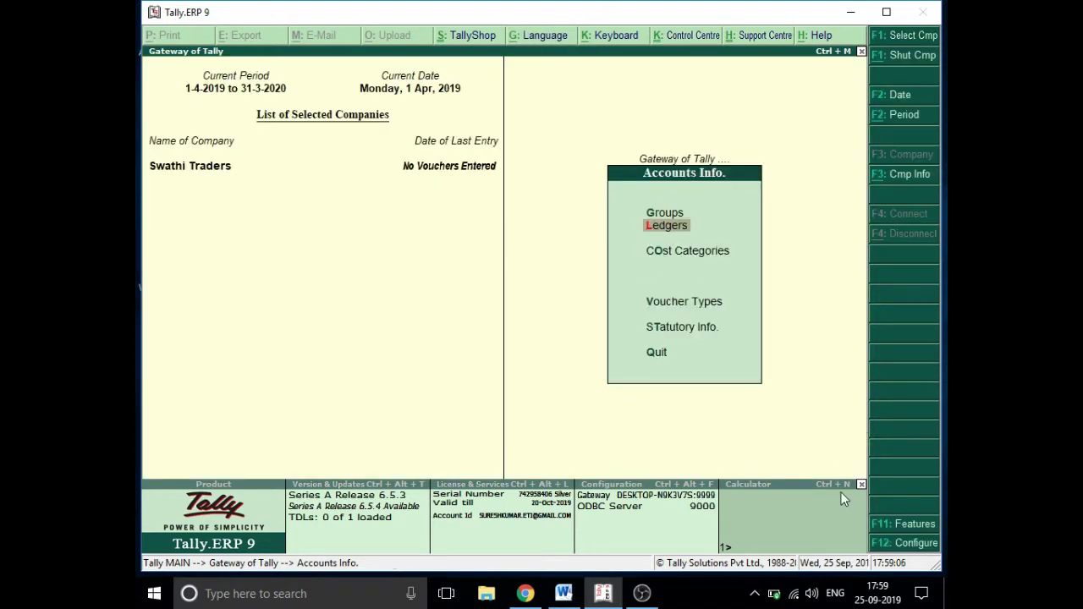